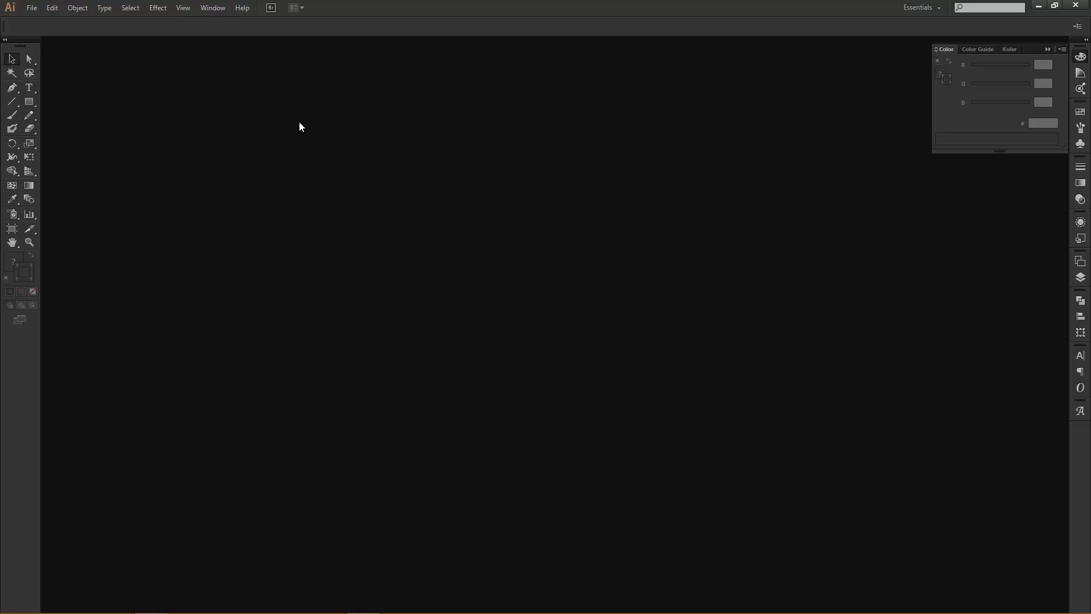
Step: Start a new document and name it IllustratorBasics
key("ctrl+n")
left_click_drag(431, 181, 399, 204)
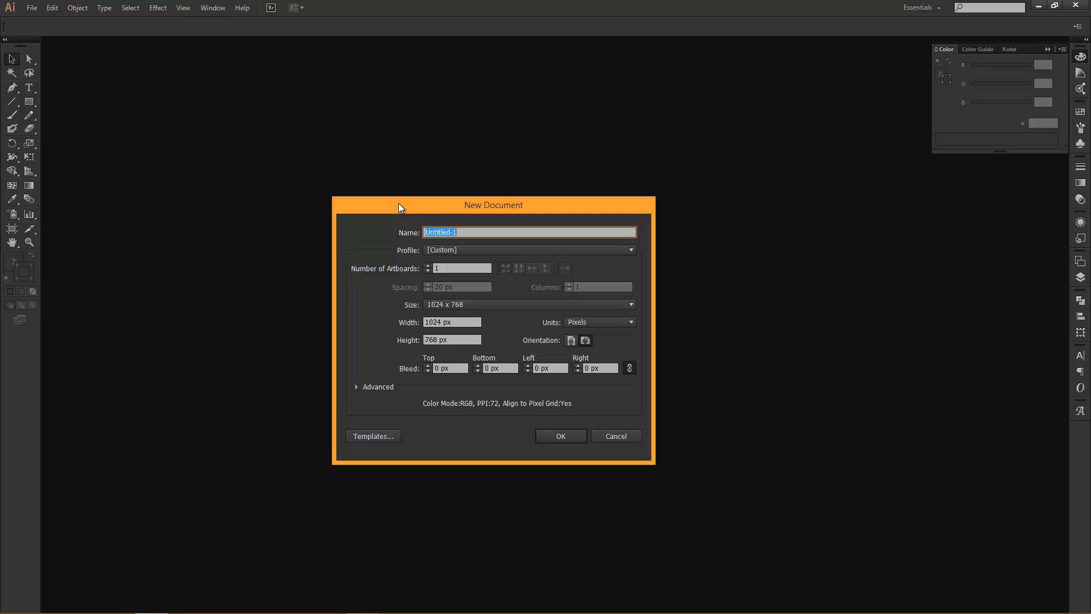
type("IllustratorBasics")
Step: Try the Web profile for the new document and look through its preset sizes
left_click(472, 254)
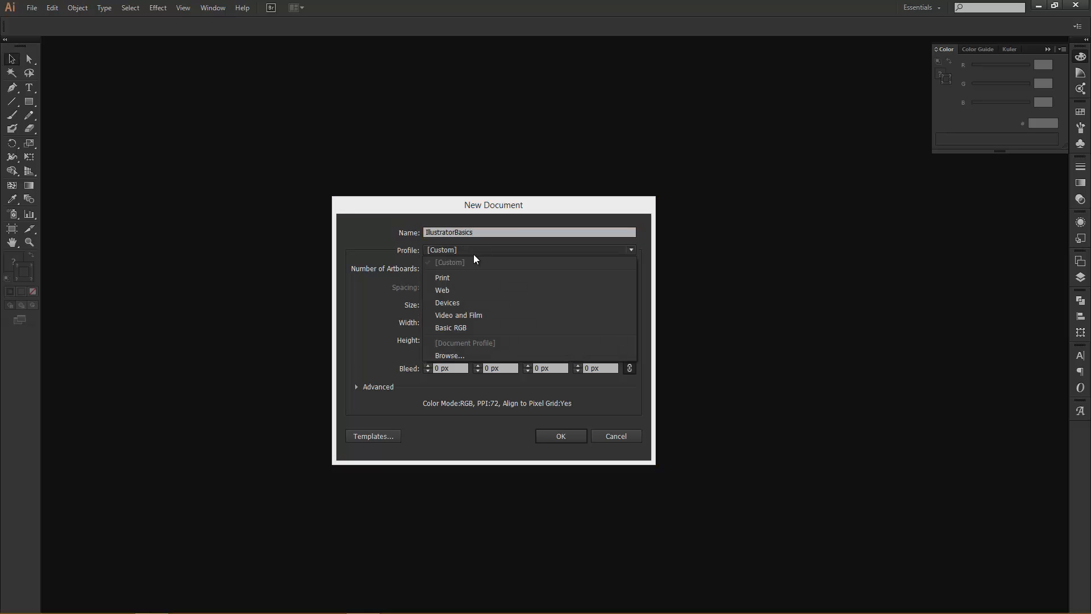
left_click(466, 290)
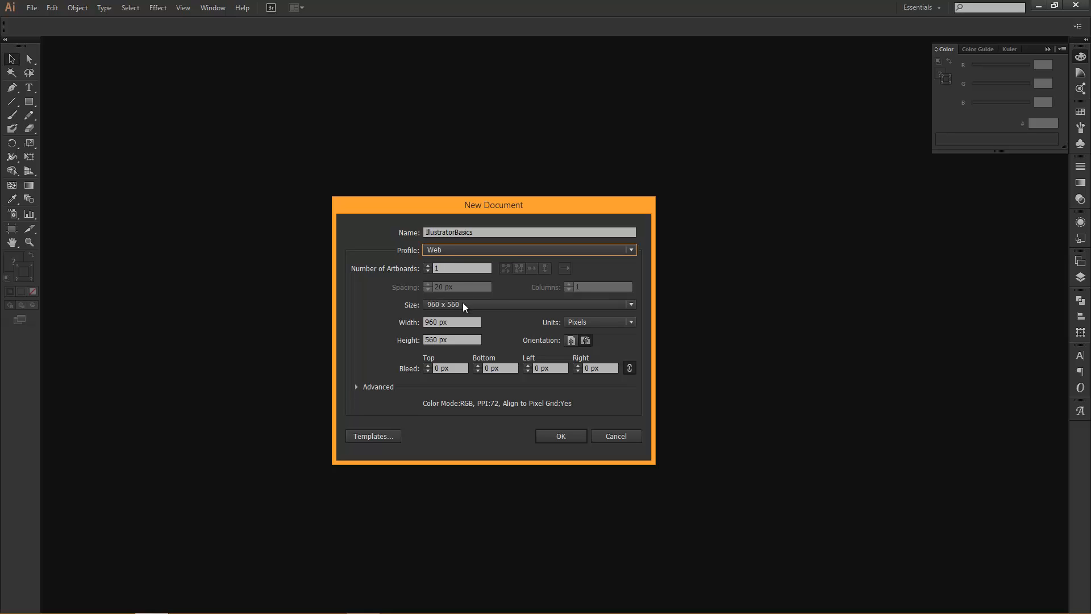
left_click(457, 306)
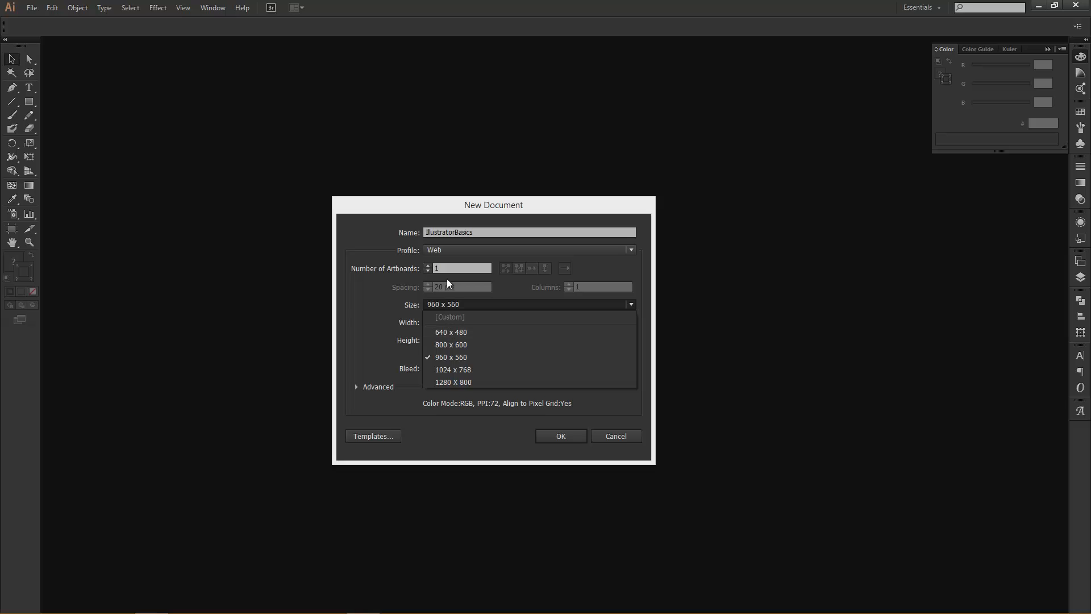
left_click(448, 249)
Step: Try the Print profile with its units set to inches and to millimeters
left_click(446, 250)
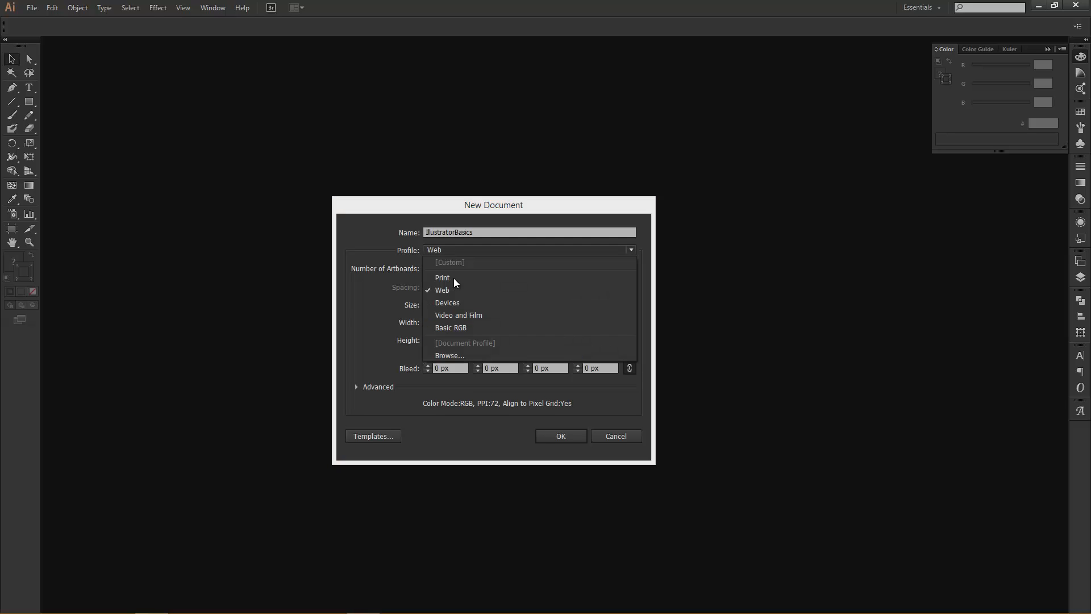
left_click(454, 278)
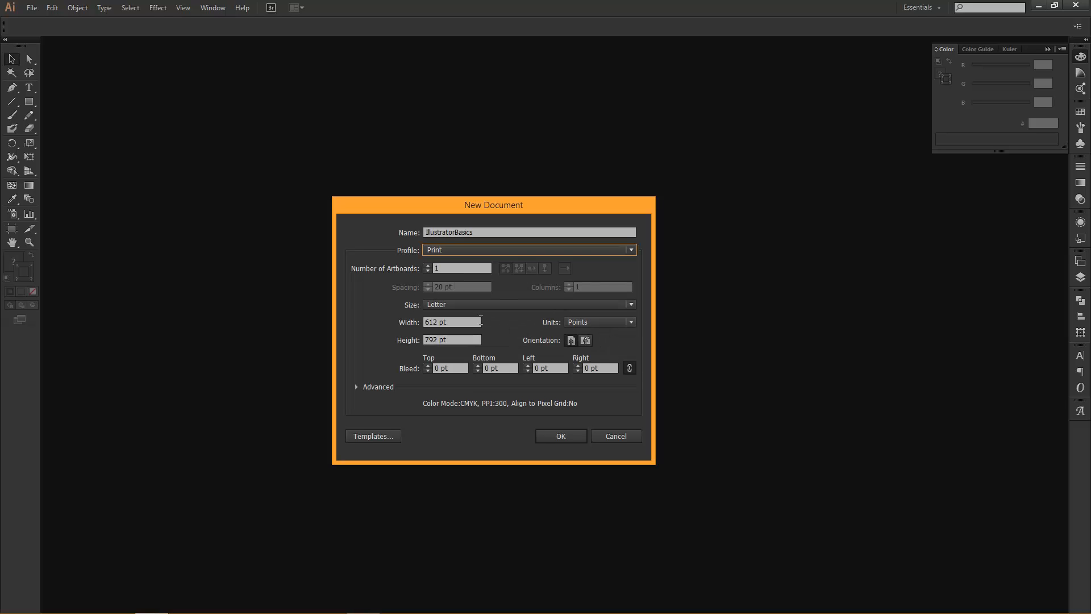
left_click(580, 323)
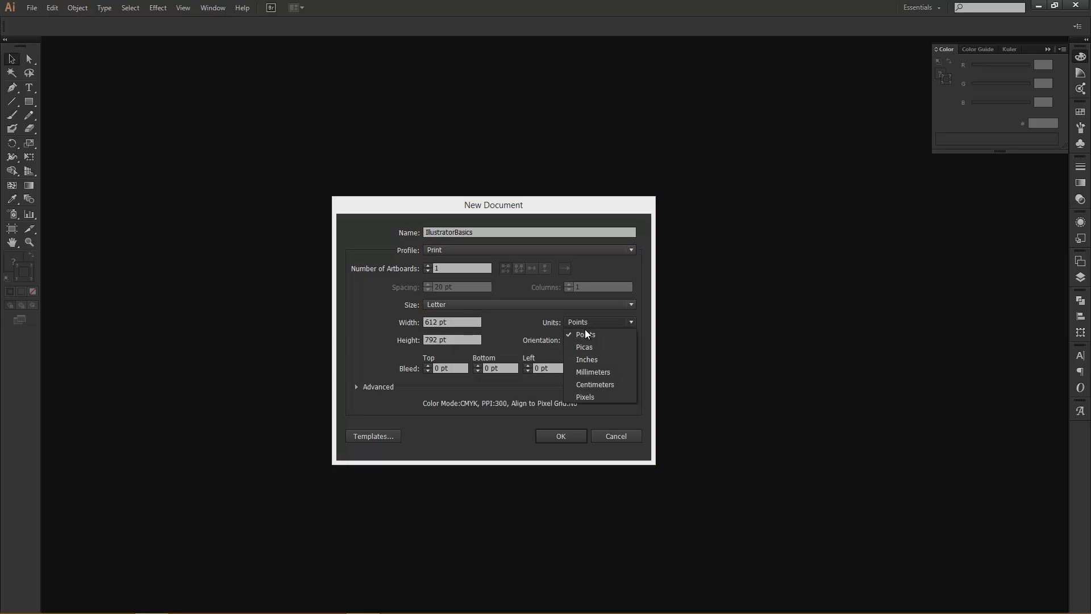
left_click(597, 360)
left_click(588, 323)
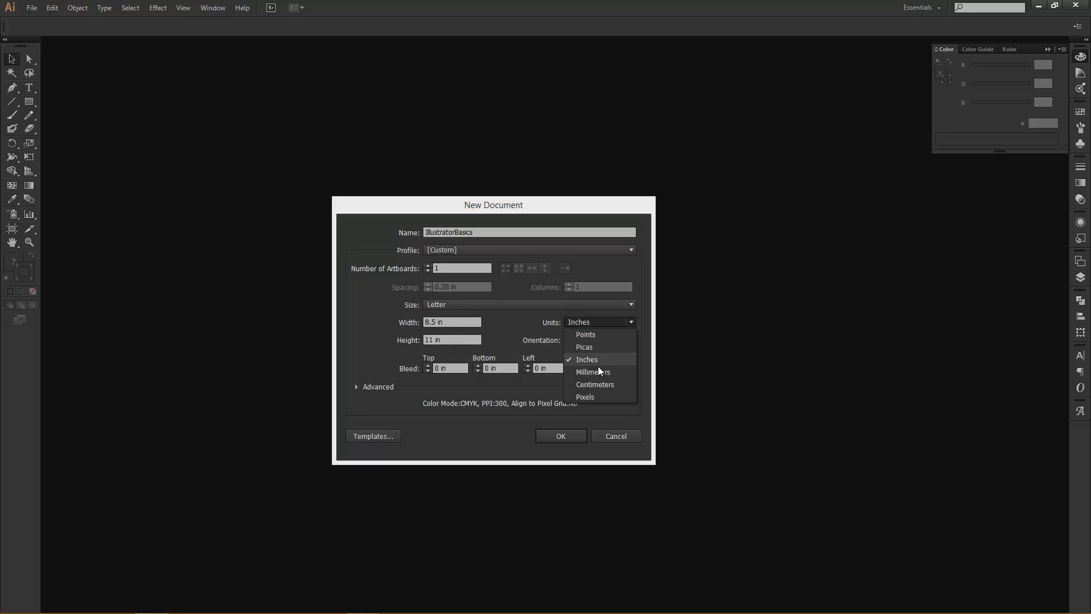
left_click(598, 371)
Step: Try the Video and Film profile and look through its preset sizes
left_click(476, 250)
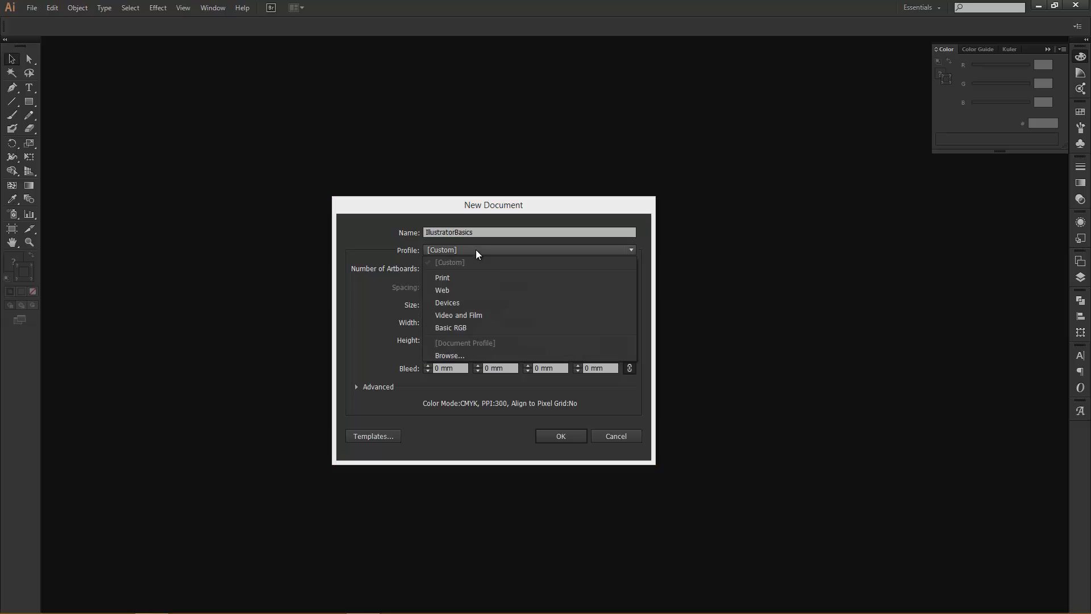
left_click(462, 313)
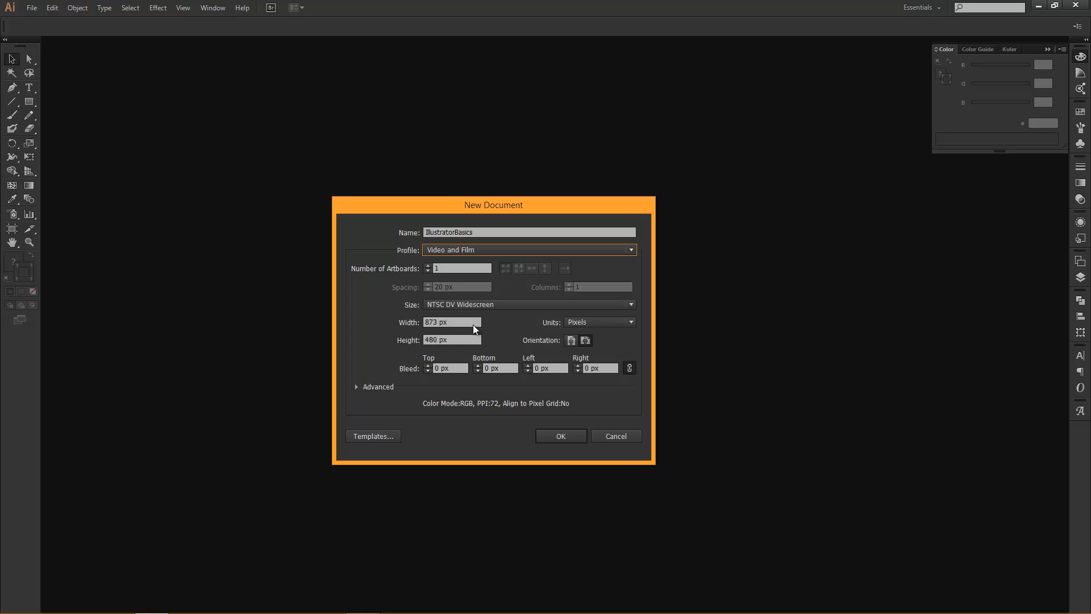
left_click(497, 304)
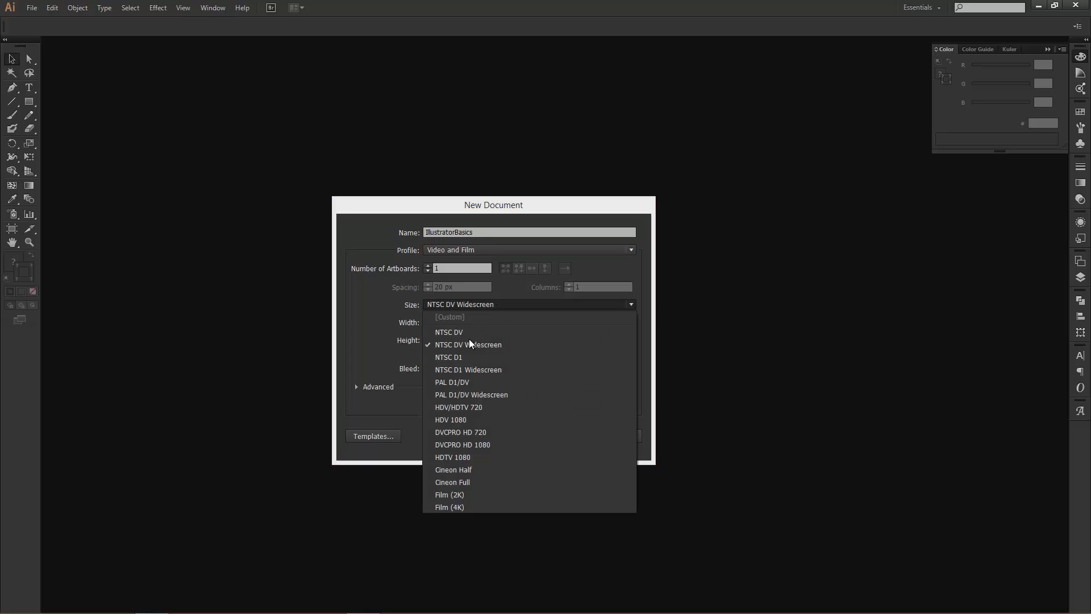
left_click(408, 377)
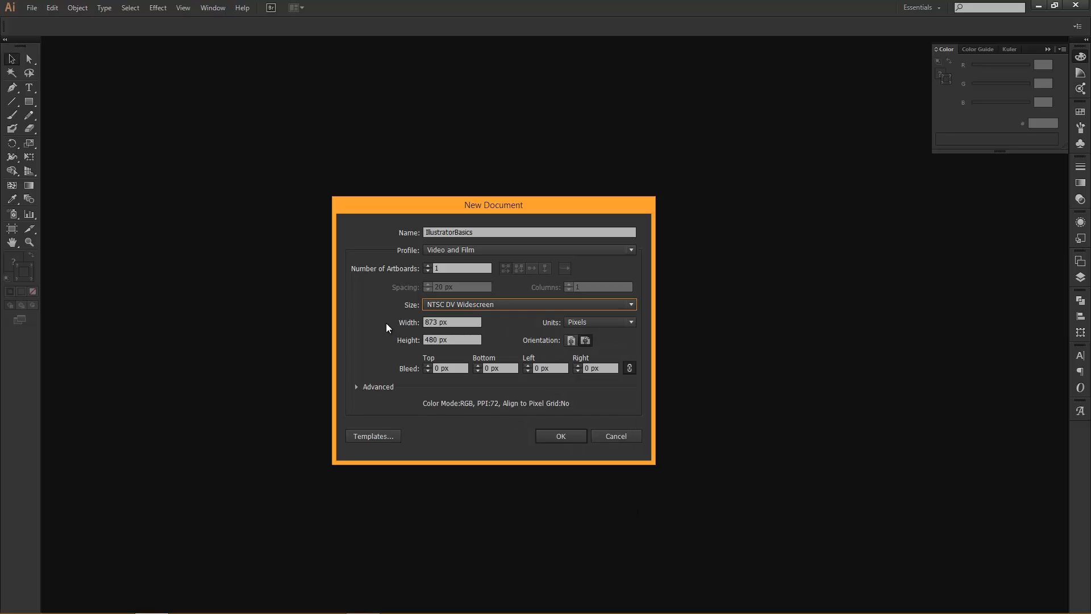
Step: Create the document from the Web profile with a size of 1024 x 768
left_click(462, 253)
left_click(461, 288)
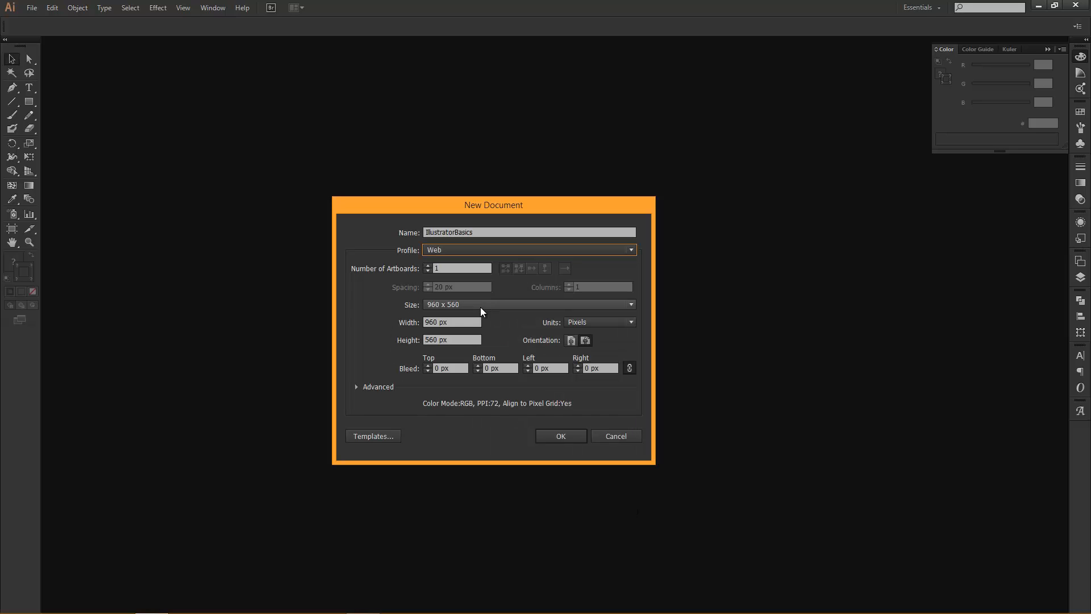
left_click(533, 305)
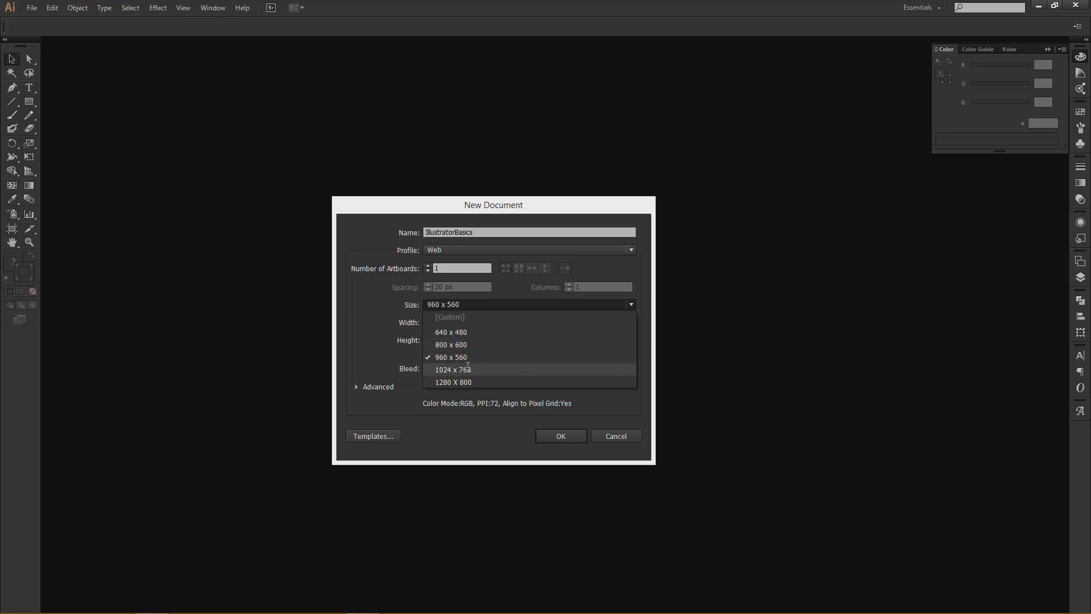
left_click(502, 371)
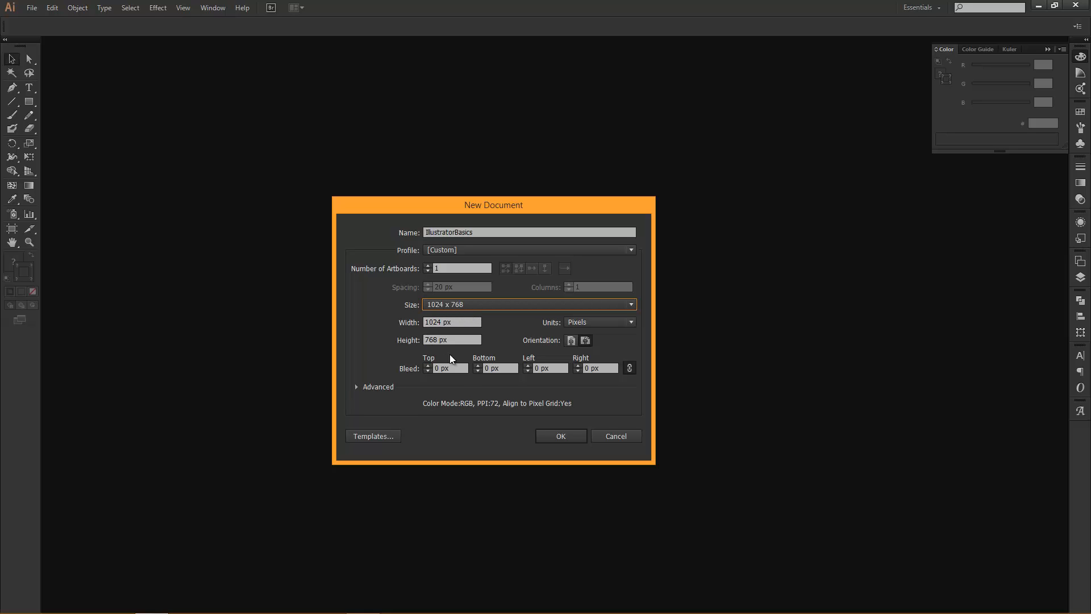
left_click(554, 435)
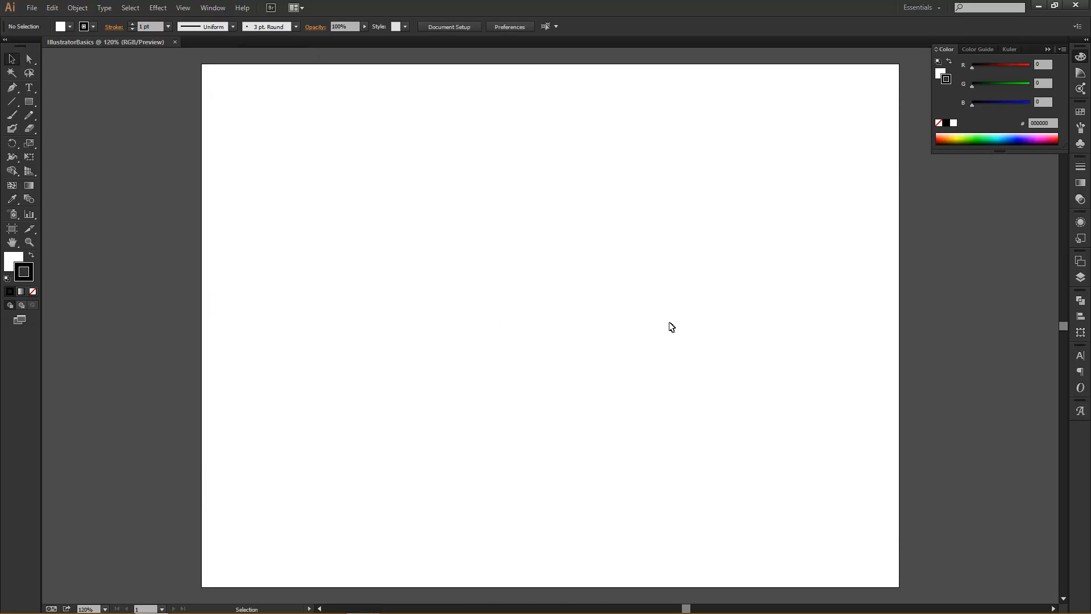
Step: Draw a rectangle about 568 by 237 px in the upper-left area of the artboard and deselect it
left_click(27, 103)
left_click_drag(213, 83, 600, 244)
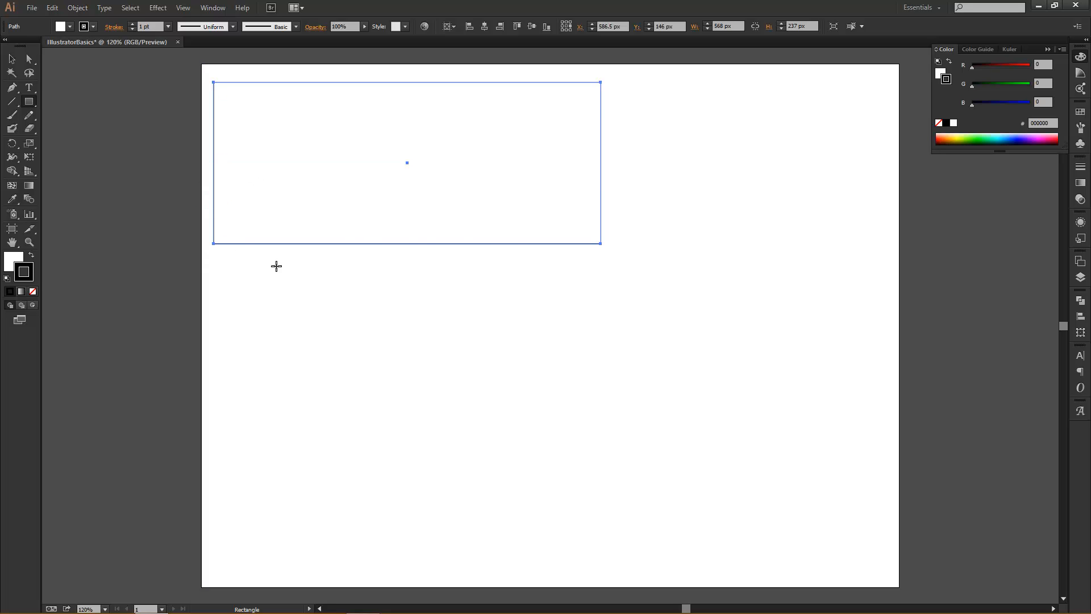
left_click(11, 60)
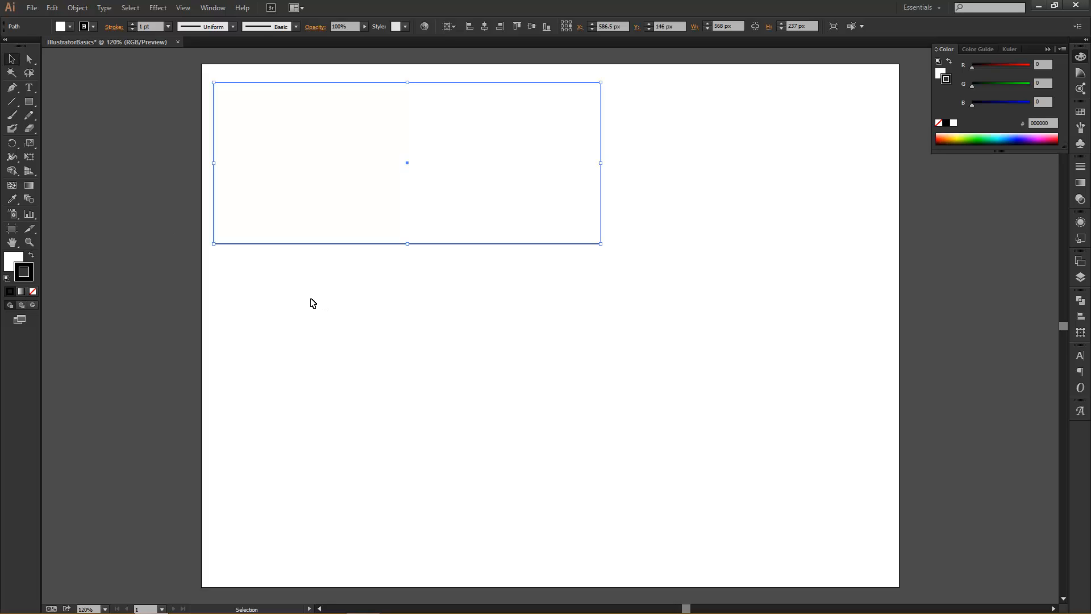
left_click(312, 303)
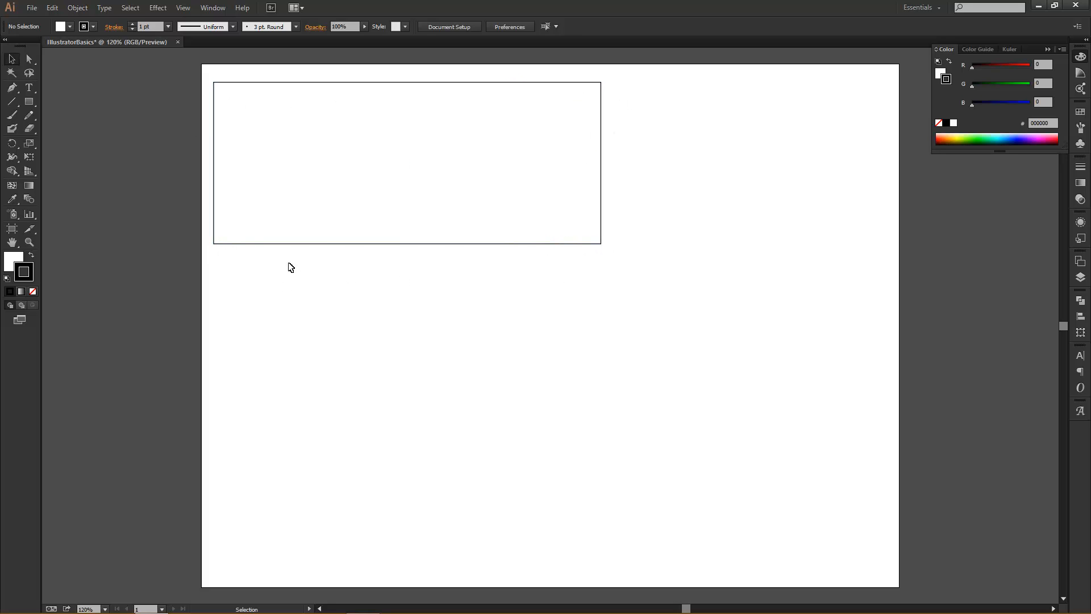
Step: Fill the rectangle with the blue color 00BAE5 and deselect it
left_click(21, 269)
left_click(13, 265)
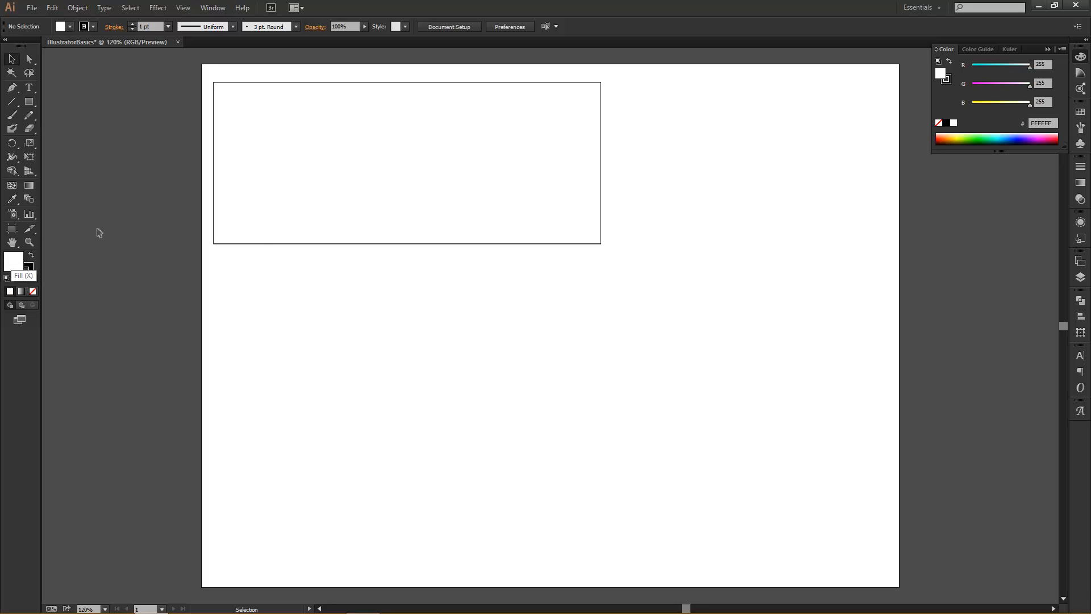
left_click(251, 244)
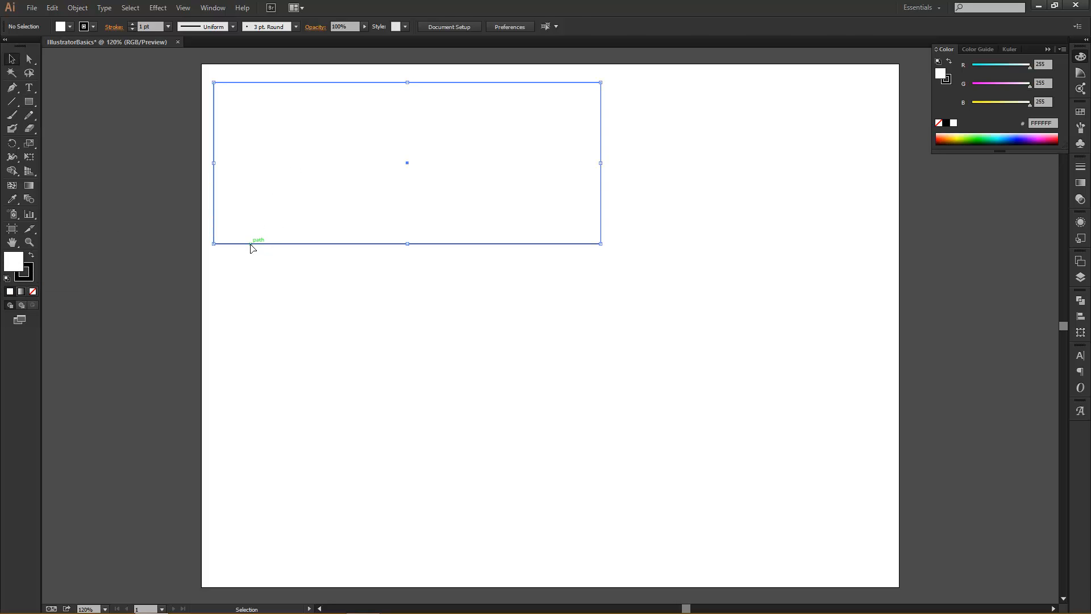
double_click(15, 265)
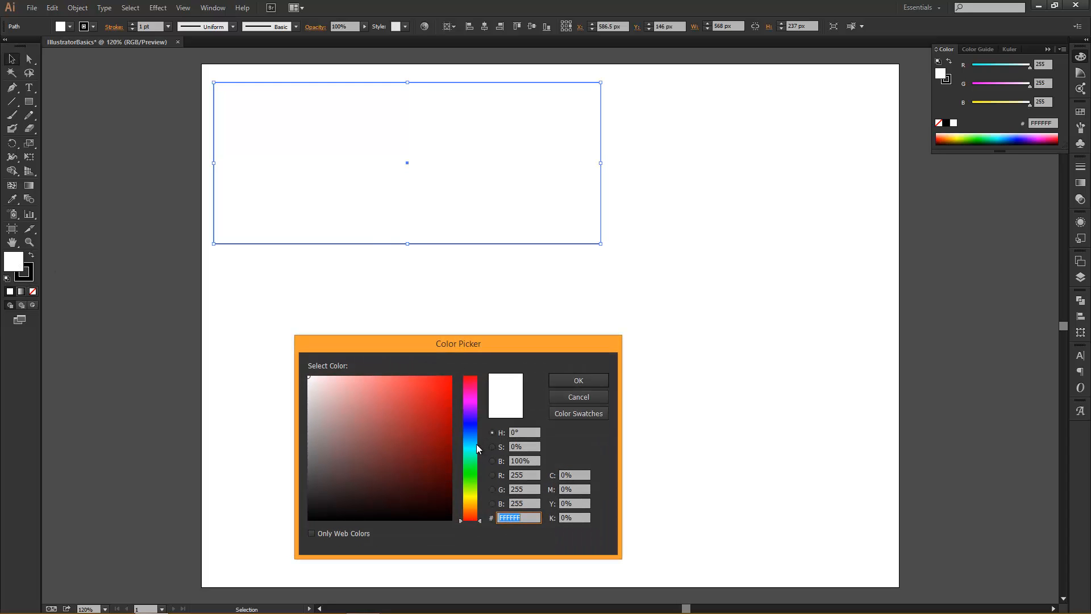
left_click(476, 444)
left_click_drag(416, 404, 479, 391)
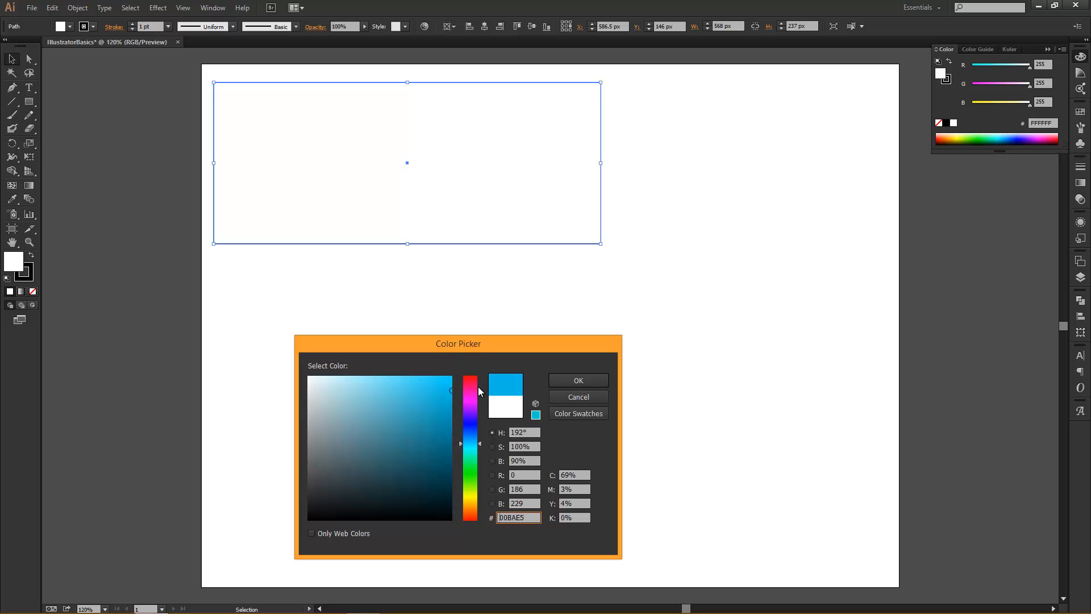
left_click(593, 382)
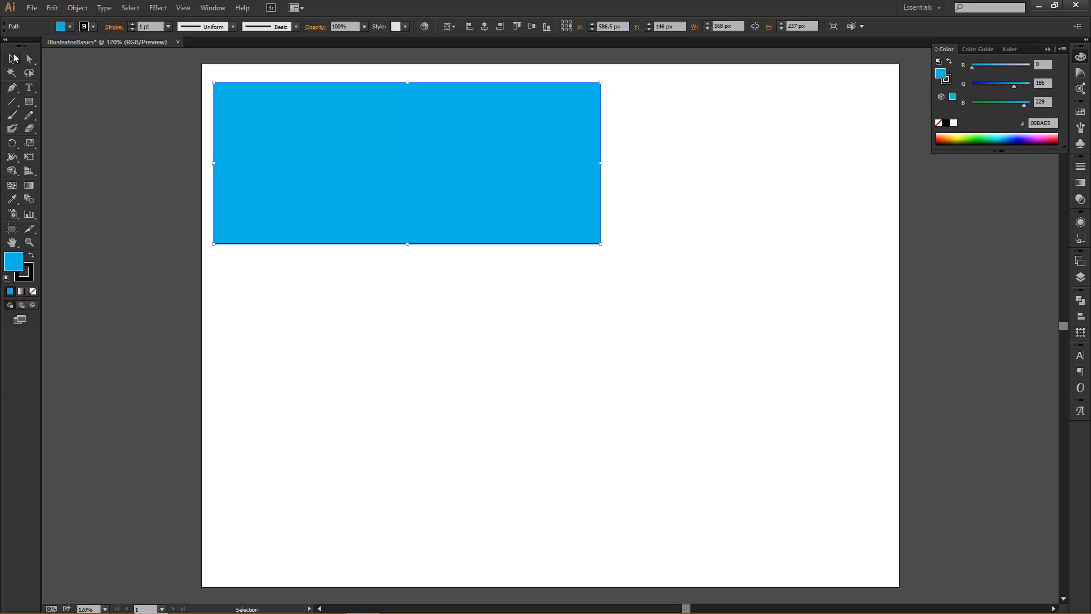
left_click(313, 302)
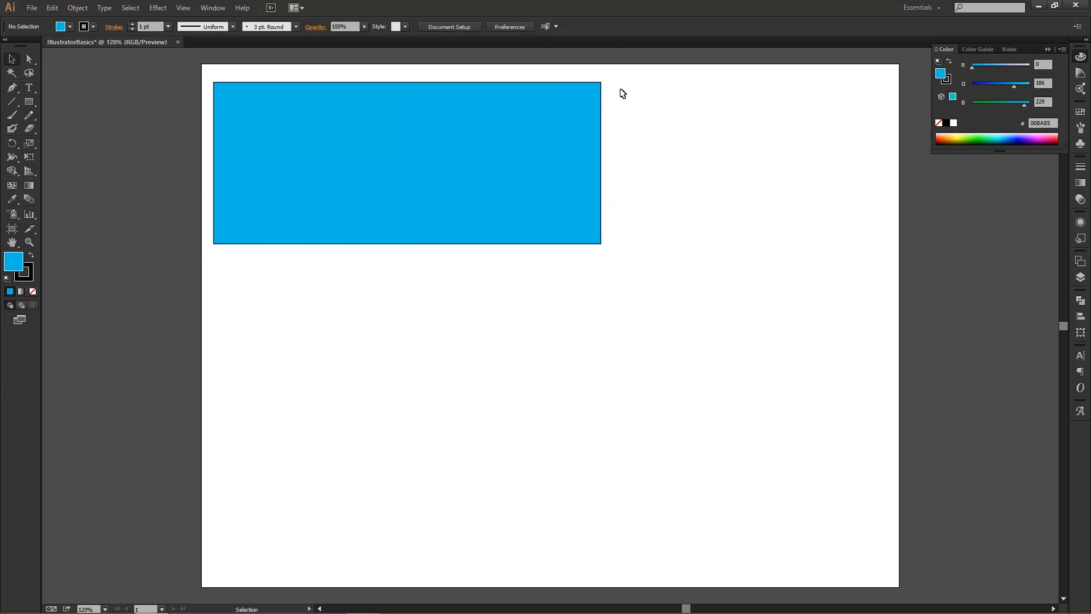
Step: Draw a second rectangle about 408 by 144 px below the first, and draw an overlapping one and undo it
left_click(30, 102)
left_click_drag(213, 260, 492, 358)
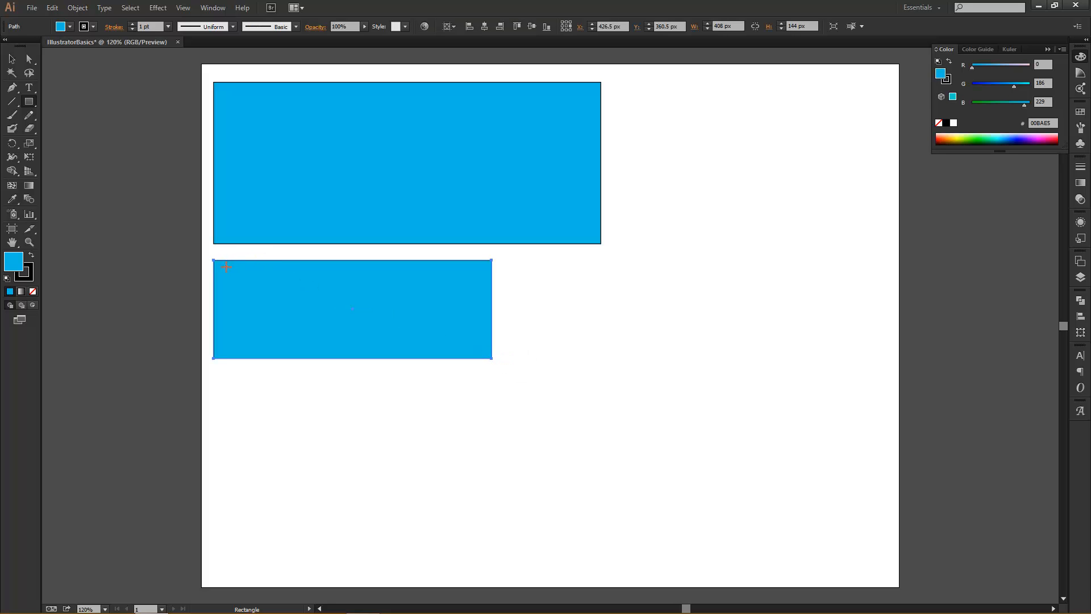
left_click_drag(224, 267, 402, 417)
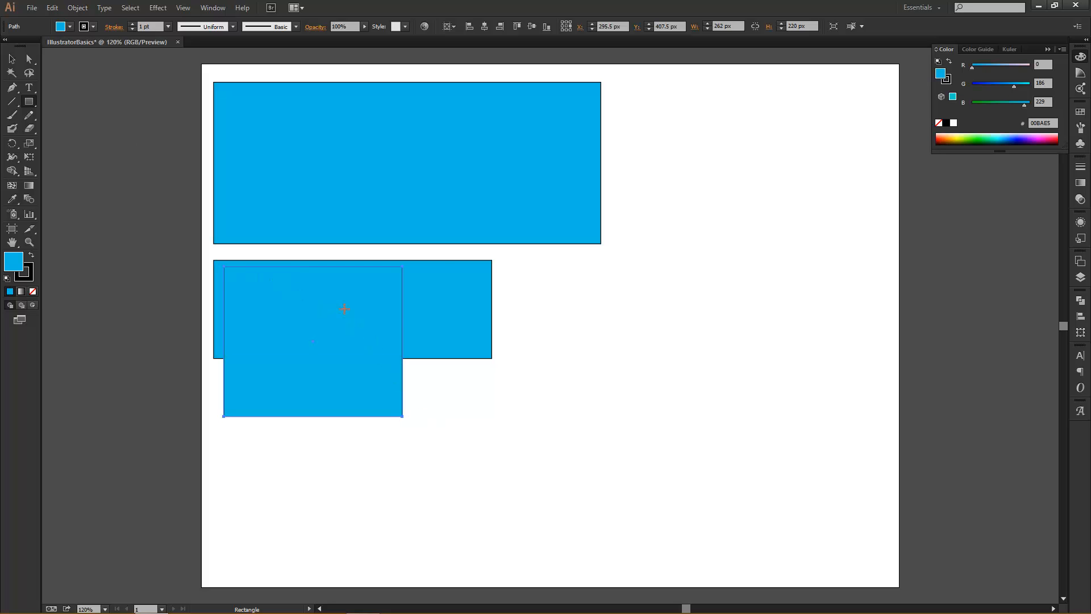
key("ctrl+z")
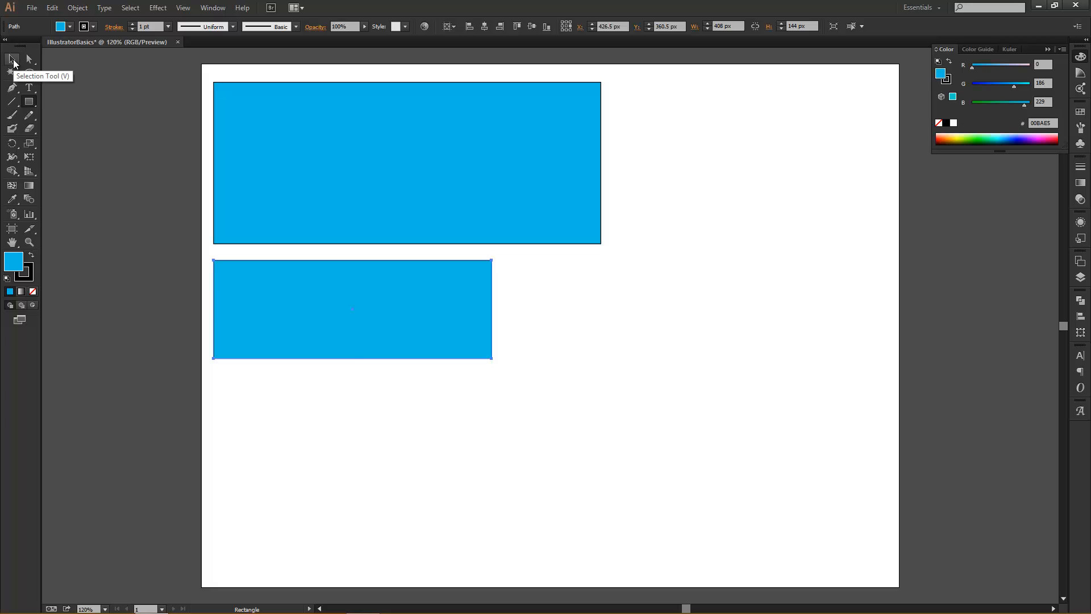
left_click(13, 60)
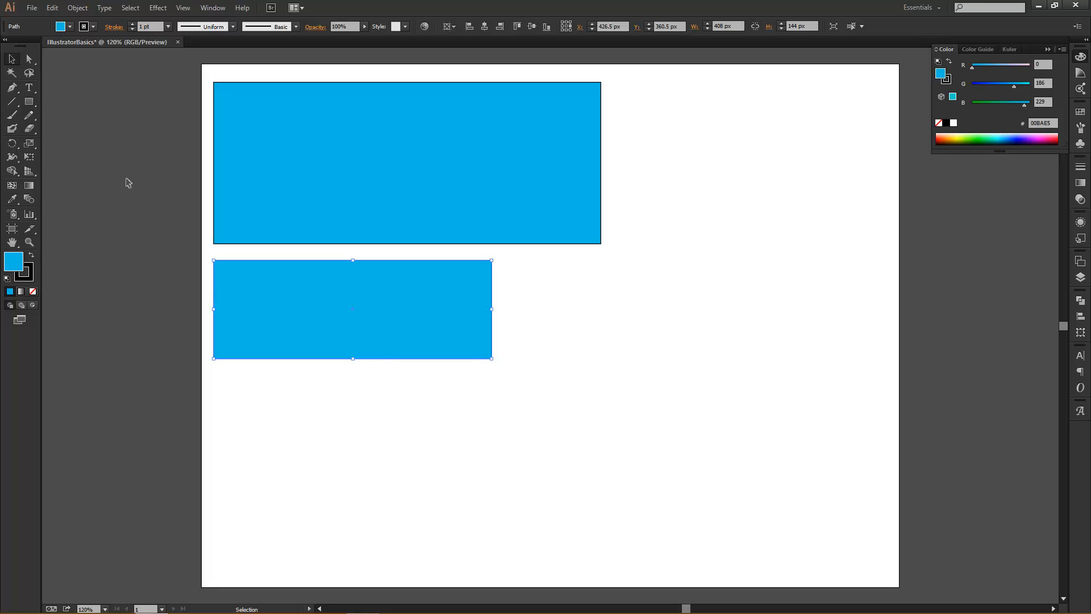
left_click(309, 419)
Step: Set the smaller rectangle's stroke to the red color FF0303 and deselect it
left_click(275, 307)
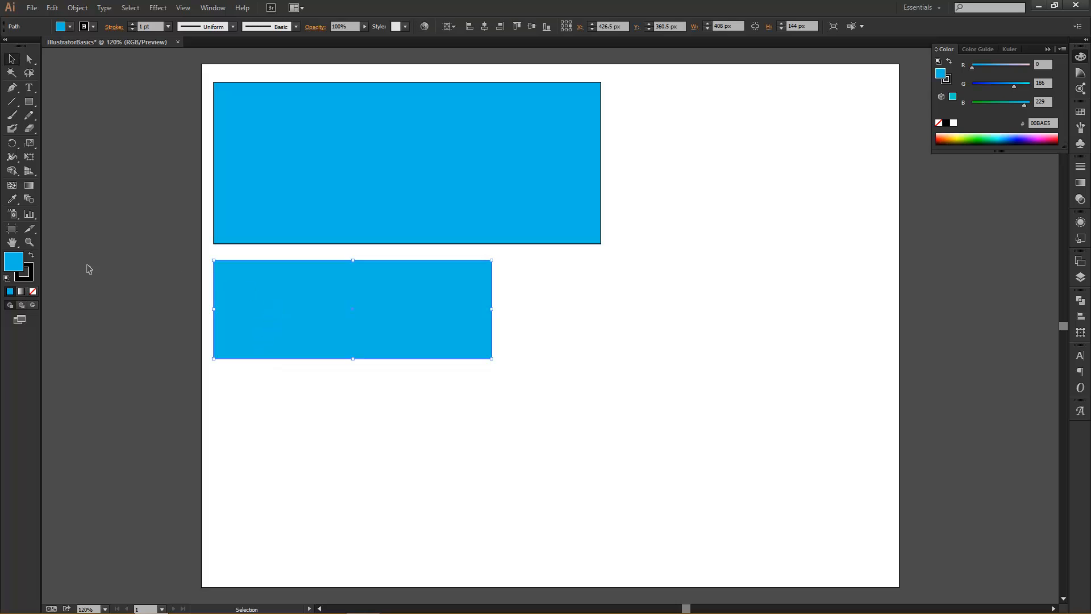
left_click(25, 274)
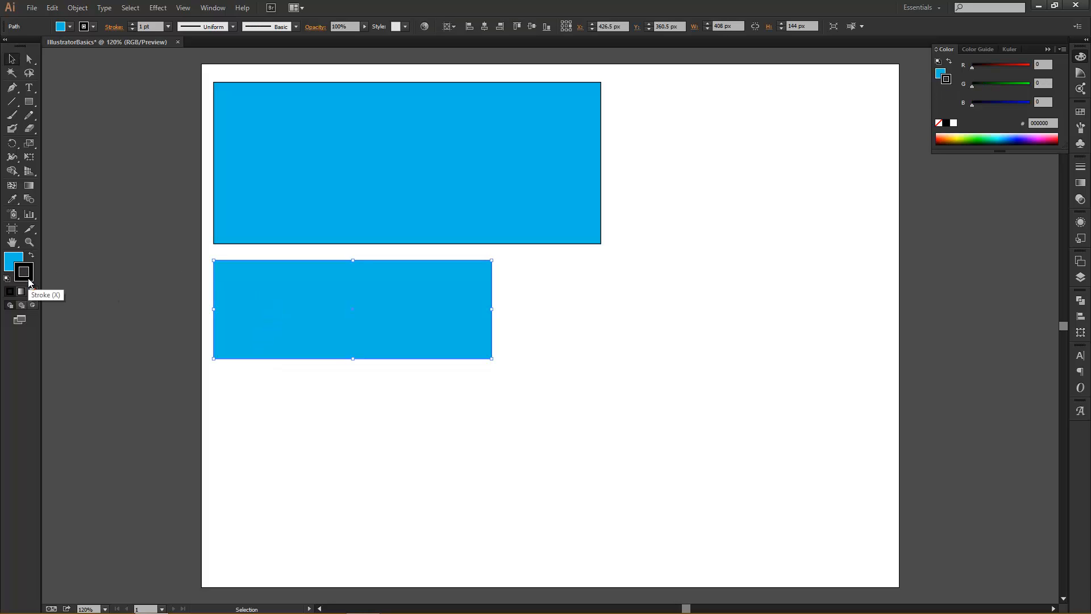
double_click(29, 280)
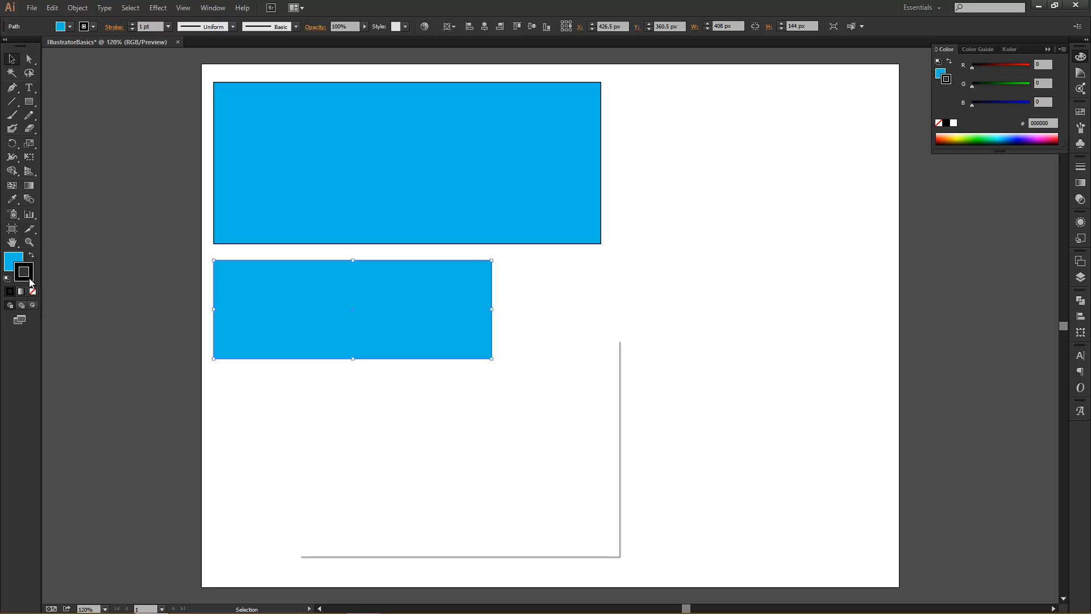
left_click_drag(439, 399, 452, 375)
left_click(557, 381)
left_click(400, 367)
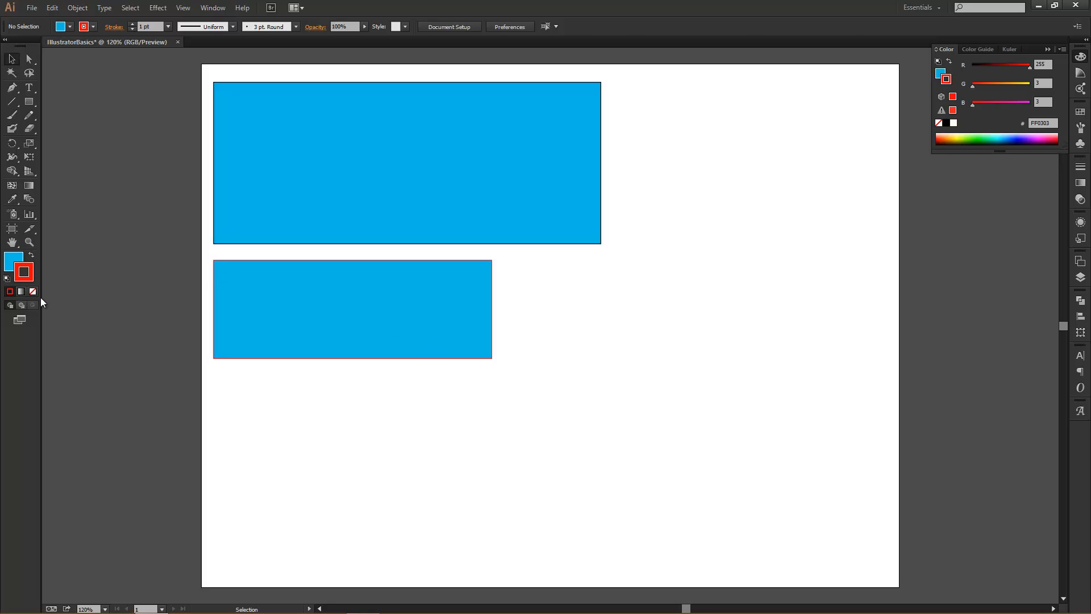
Step: Remove the stroke from the smaller rectangle and deselect it
left_click(364, 305)
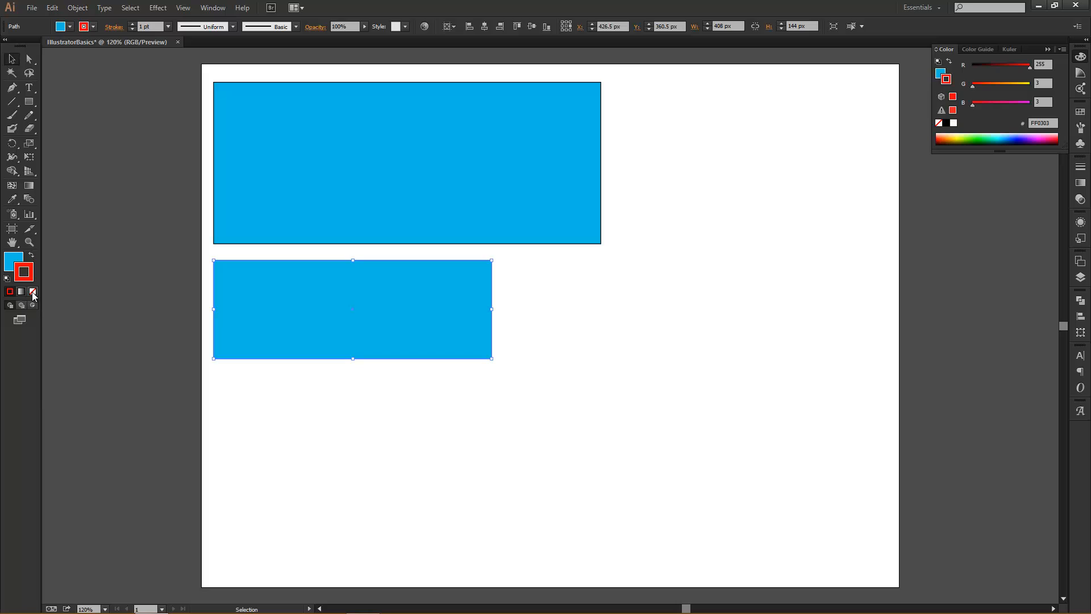
left_click(33, 292)
left_click(322, 401)
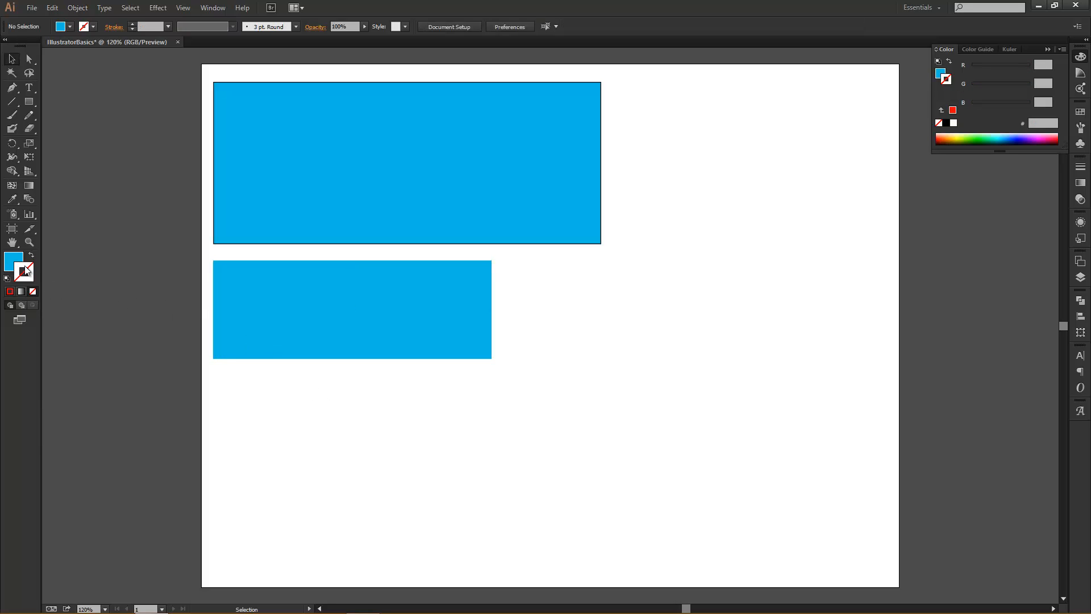
Step: Remove the fill from the smaller rectangle, undo that change, and deselect the rectangle
left_click(285, 295)
left_click(7, 262)
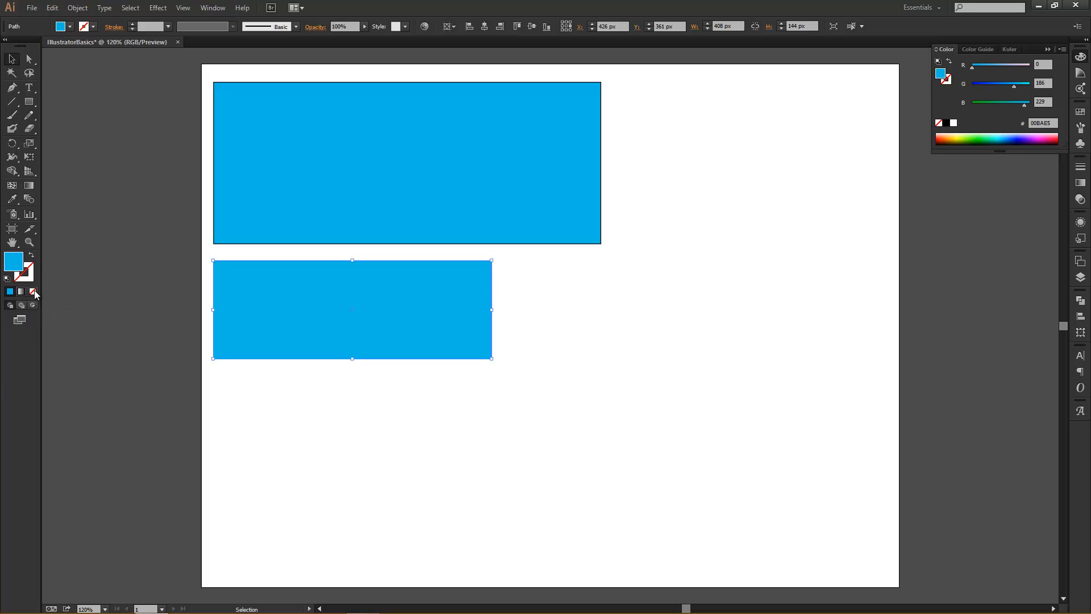
left_click(33, 292)
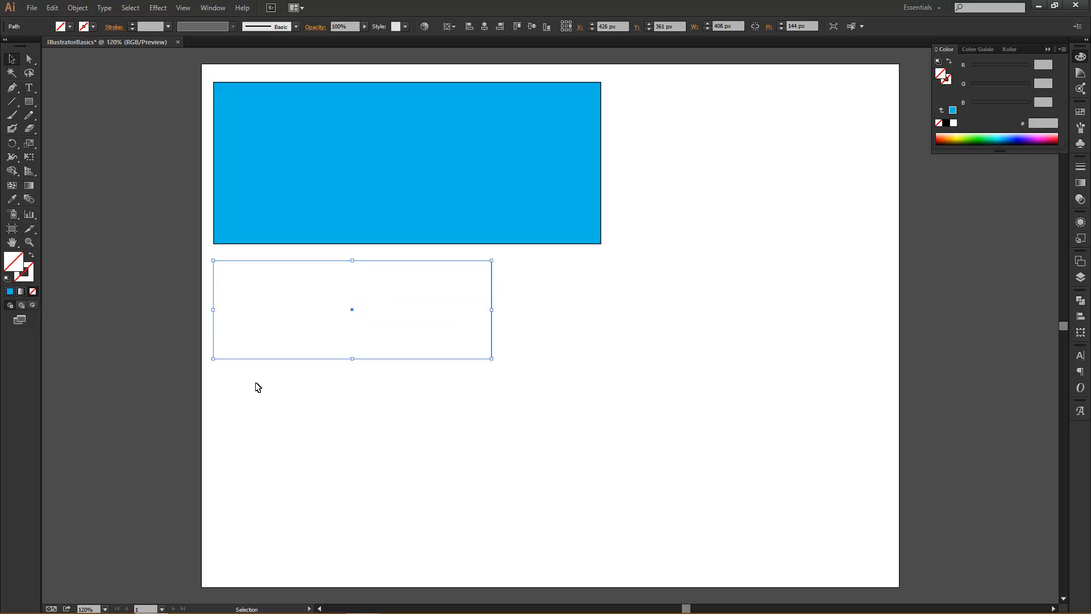
key("ctrl+z")
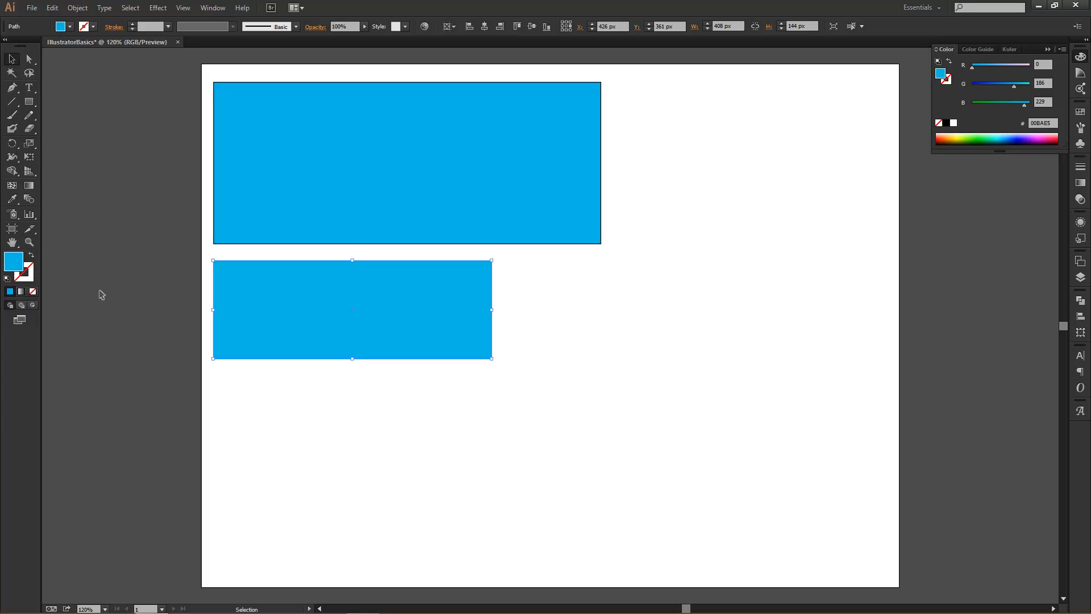
left_click(26, 272)
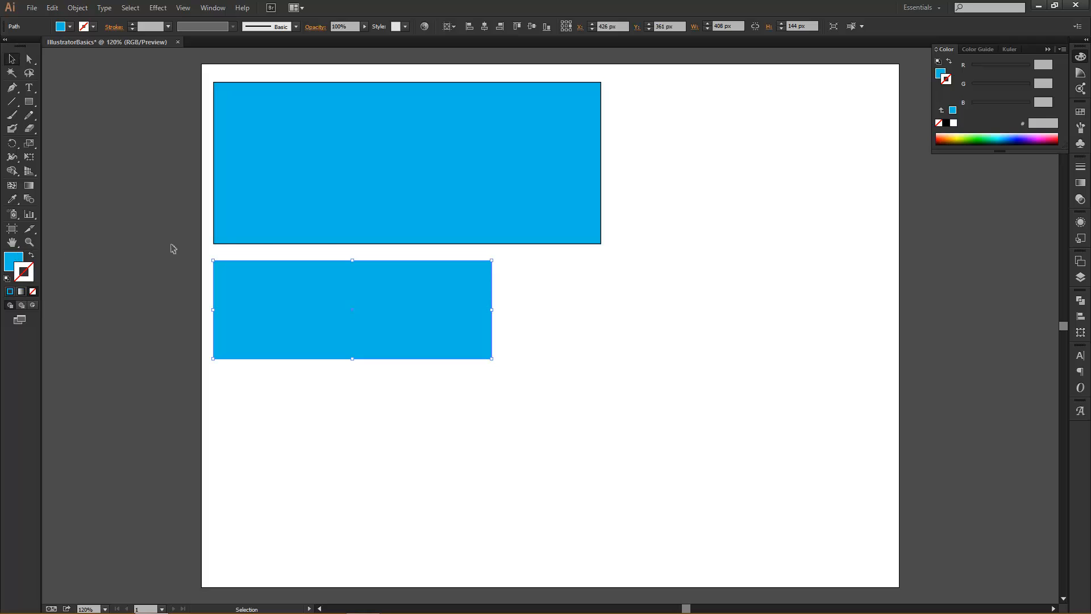
left_click(655, 305)
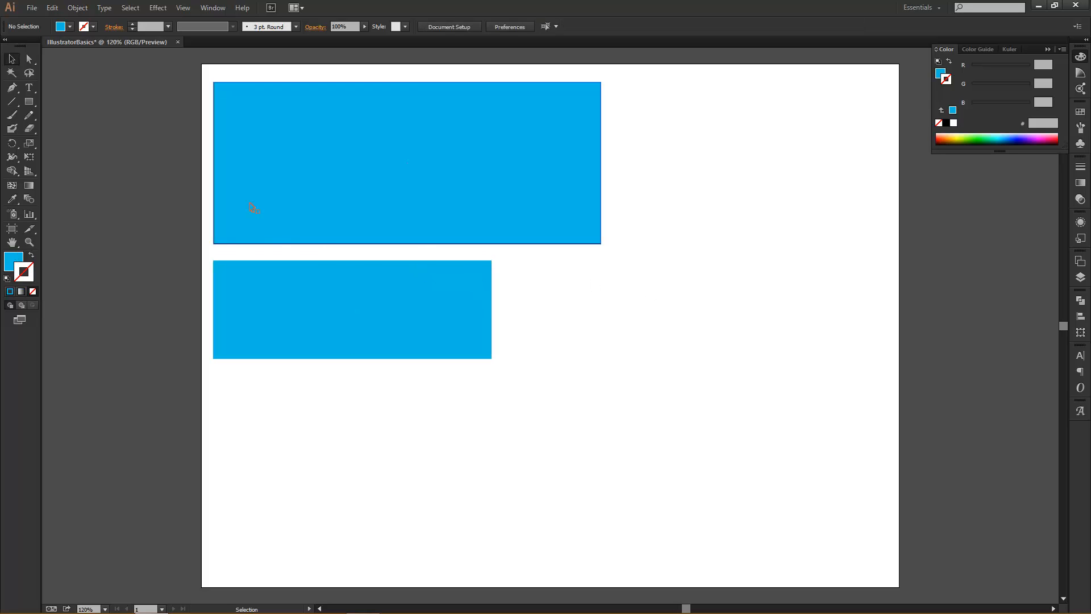
Step: Draw a square about 241 by 241 px below the smaller rectangle, aligned with its left edge
left_click(29, 101)
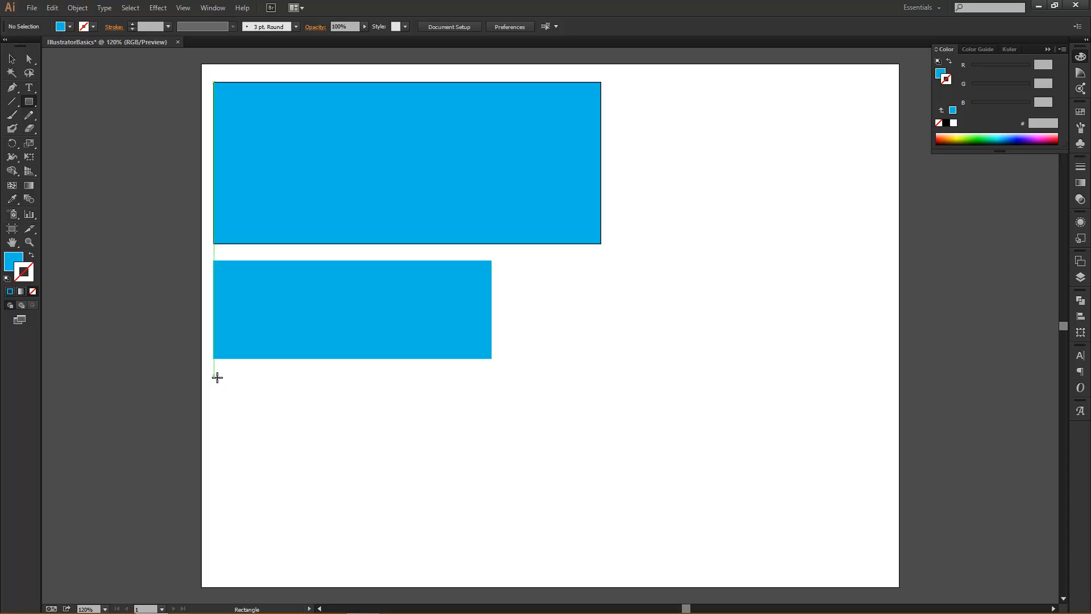
left_click_drag(217, 378, 342, 470)
mouse_move(364, 479)
left_mouse_down()
mouse_move(371, 485)
mouse_move(242, 404)
mouse_move(329, 490)
mouse_move(390, 496)
mouse_move(241, 405)
mouse_move(310, 470)
mouse_move(407, 516)
mouse_move(272, 438)
mouse_move(378, 474)
left_mouse_up()
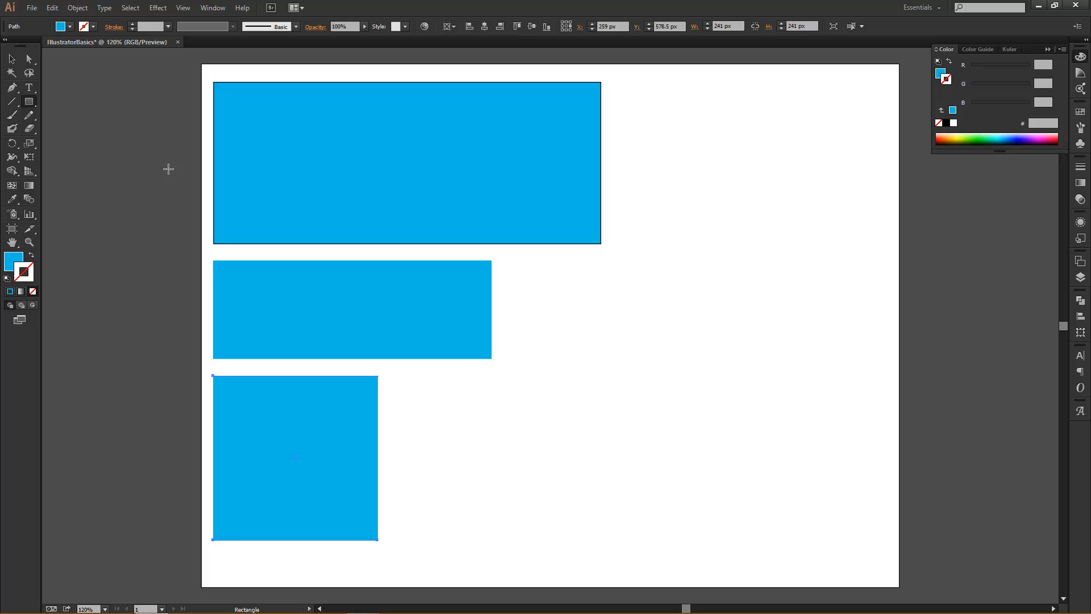
left_click(468, 385)
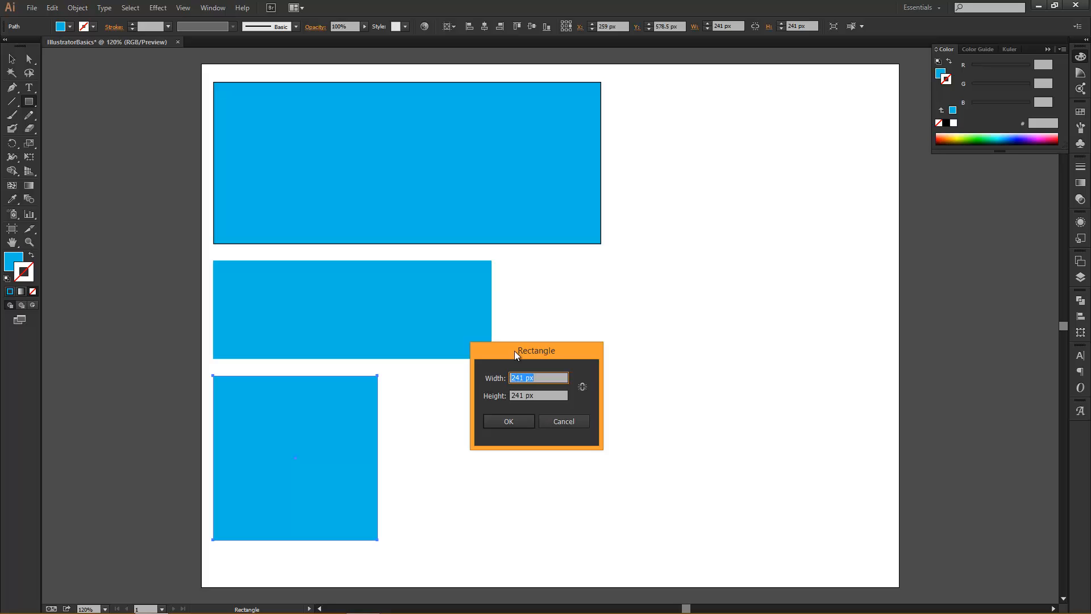
left_click_drag(514, 350, 529, 284)
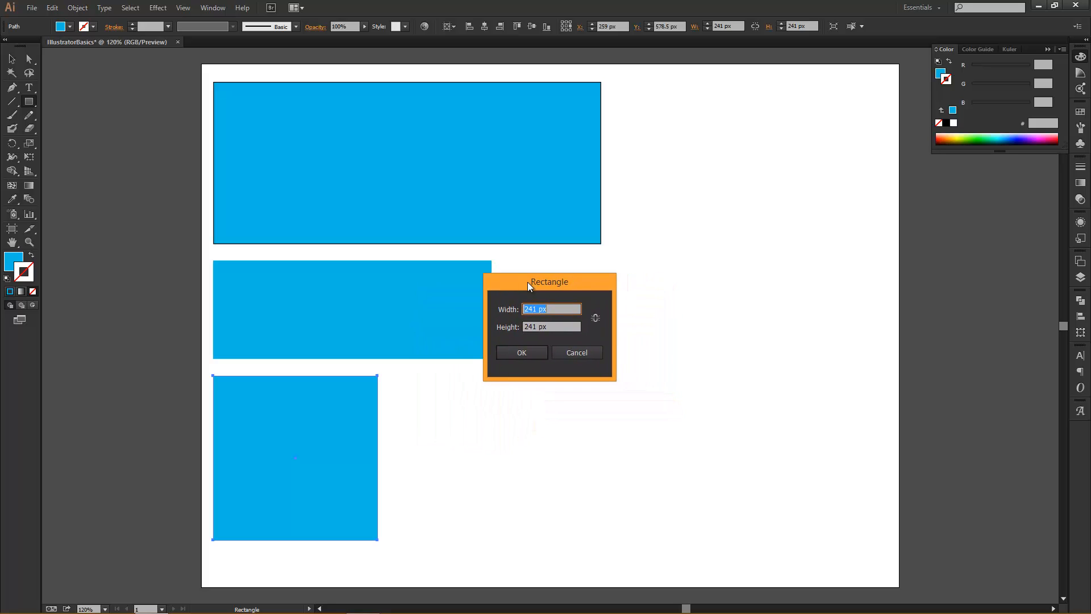
left_click(574, 352)
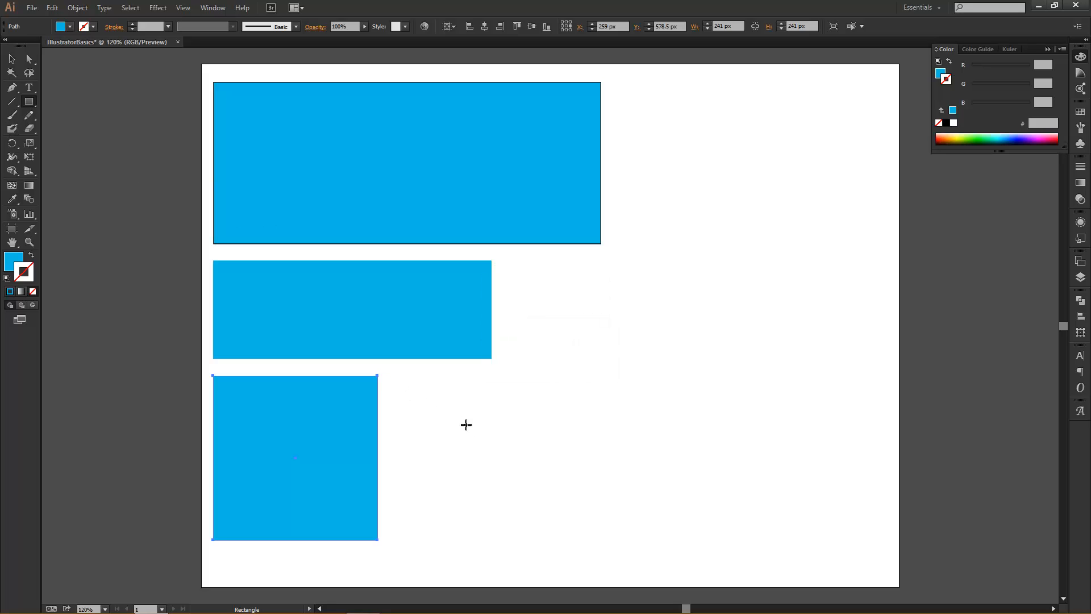
Step: Deselect the square and draw a tall, narrow ellipse about 63 by 263 px beyond the smaller rectangle's right edge
key("v")
left_click(462, 421)
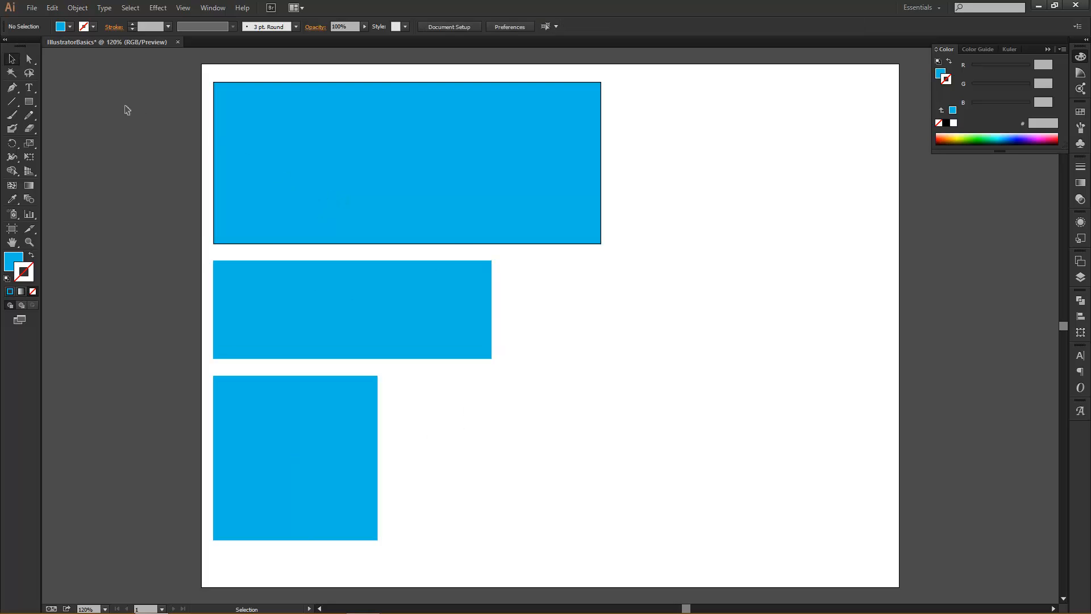
left_click(31, 105)
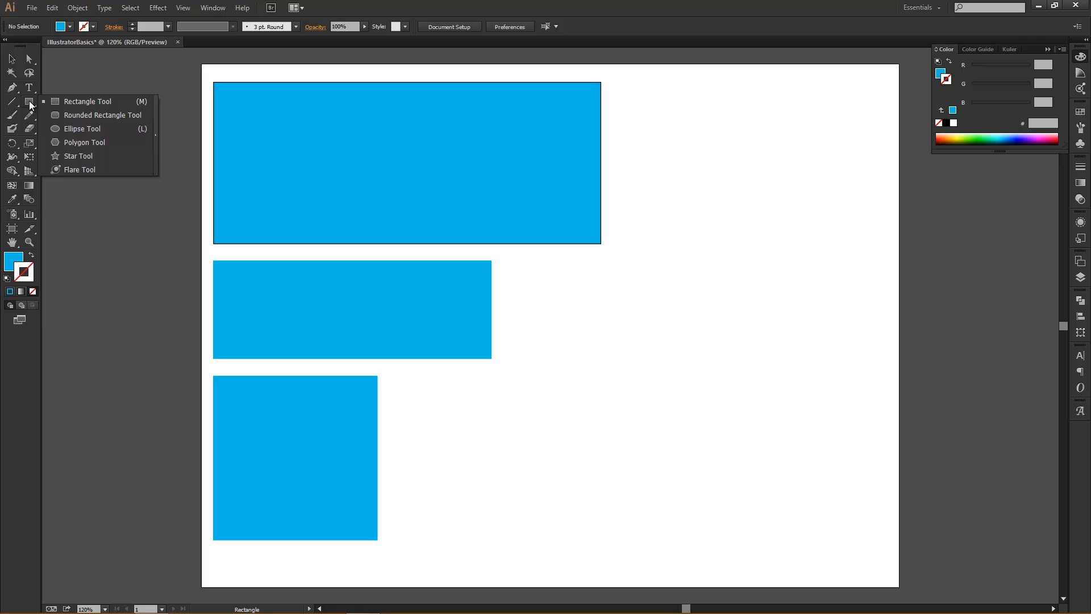
left_click(91, 128)
left_click_drag(555, 273, 598, 452)
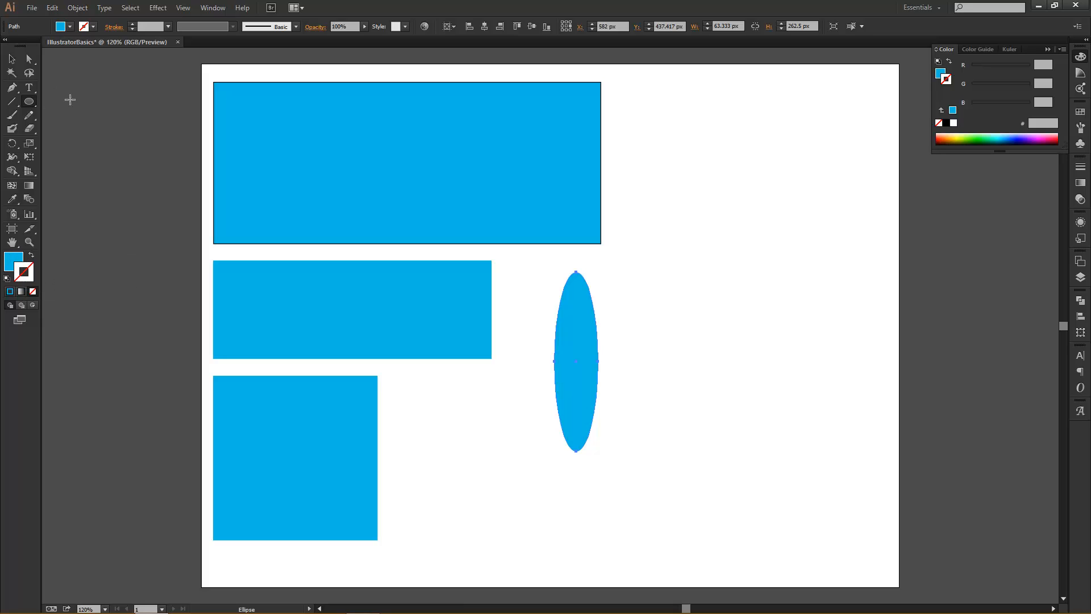
left_click(11, 59)
Step: Draw a hexagon with a radius of about 126 px over the large rectangle's right edge, and move it to the artboard's upper-right area
left_click(30, 102)
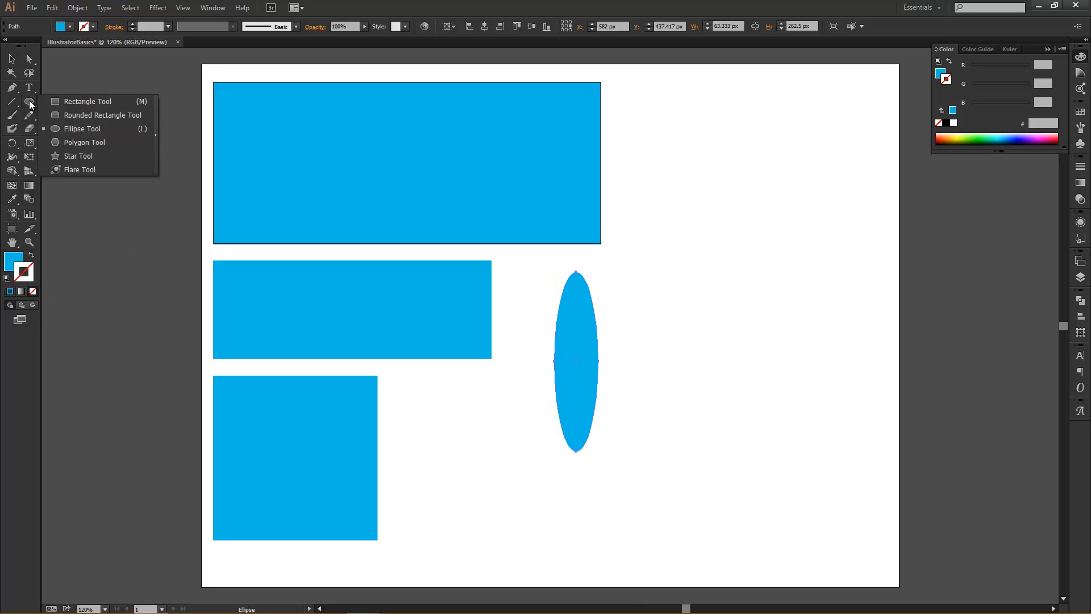
left_click(86, 143)
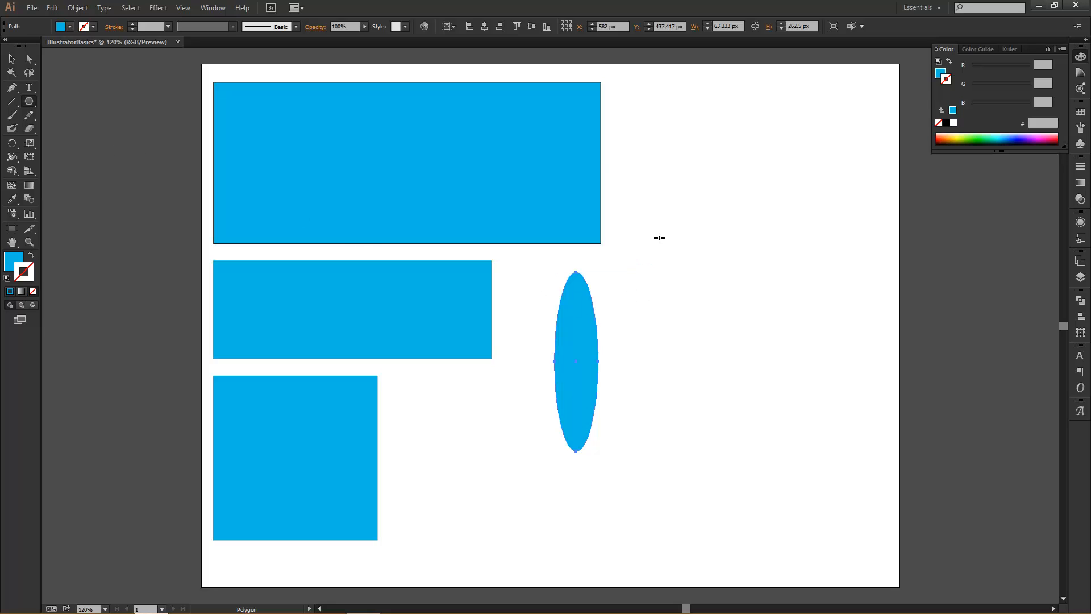
left_click_drag(640, 158, 563, 194)
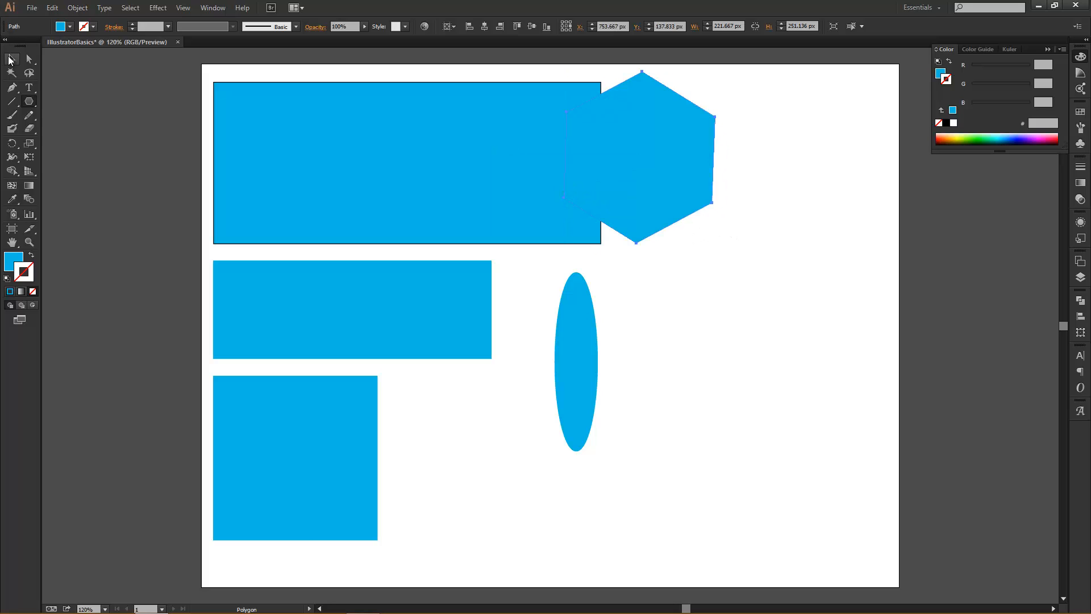
left_click(9, 59)
left_click_drag(686, 223, 752, 251)
left_click(645, 141)
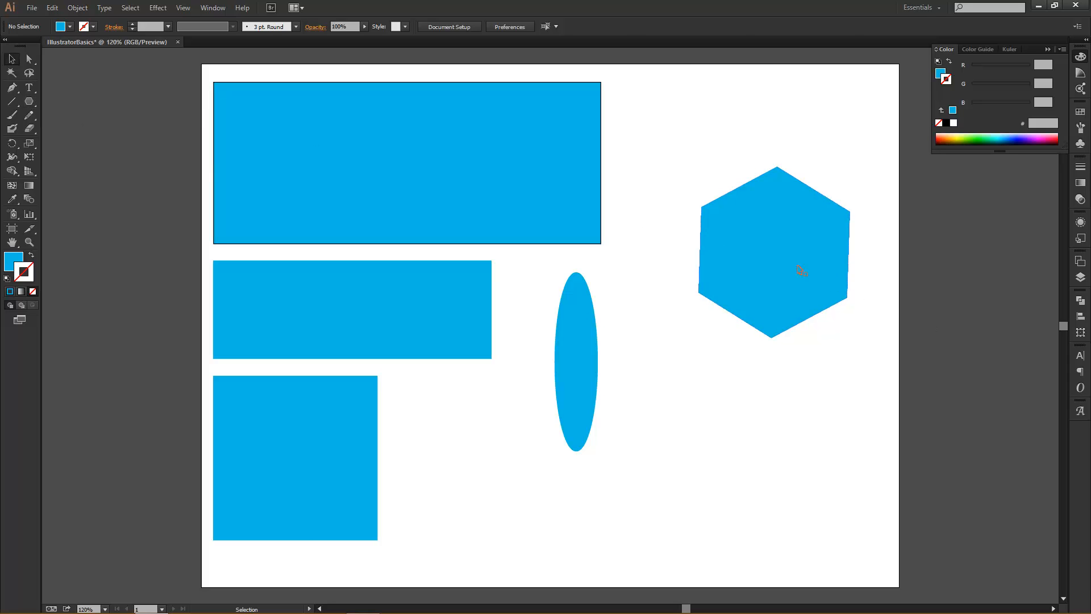
left_click_drag(796, 268, 759, 148)
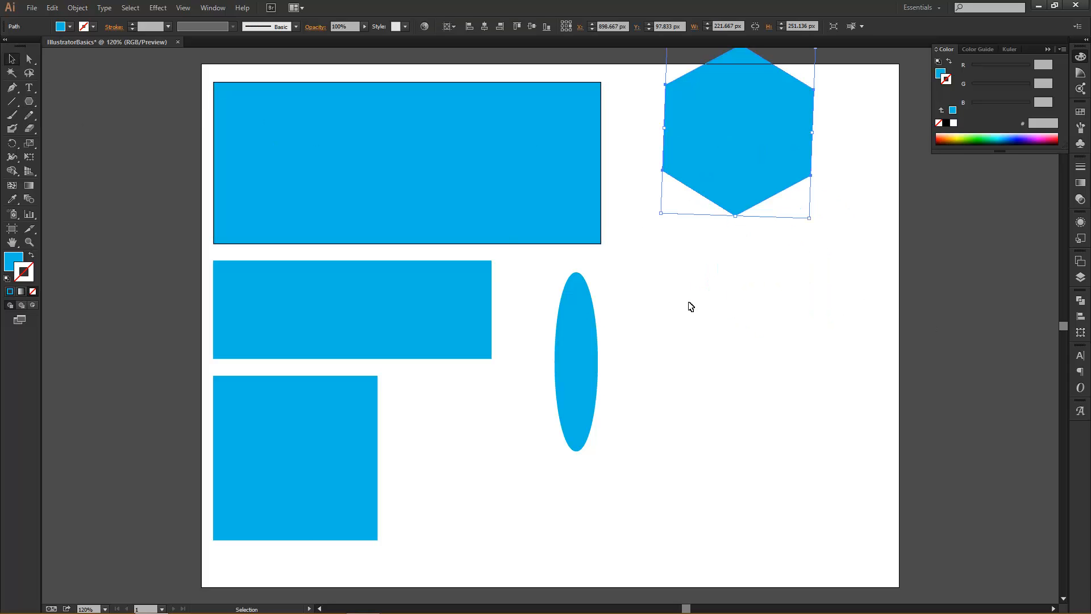
Step: Create a three-sided polygon with a radius of 125.6373 px below the hexagon
left_click(29, 101)
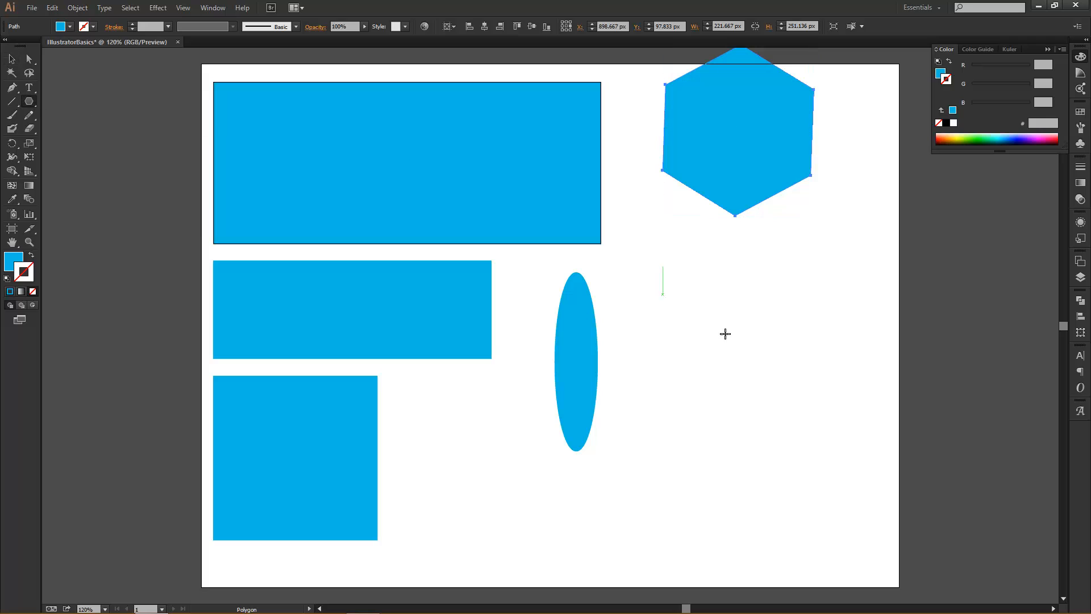
left_click(692, 327)
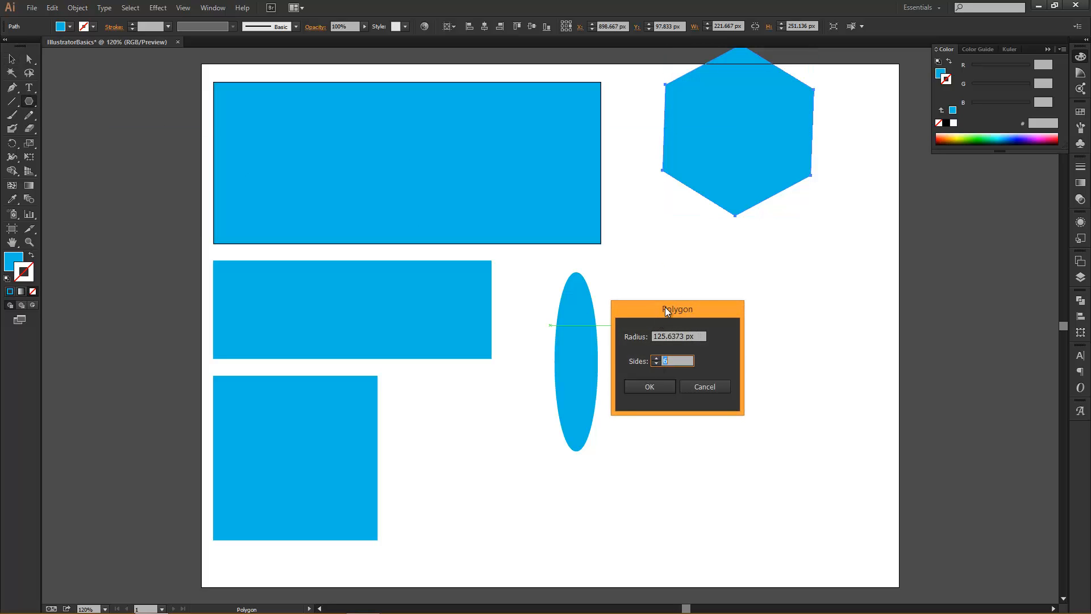
left_click_drag(690, 305, 725, 282)
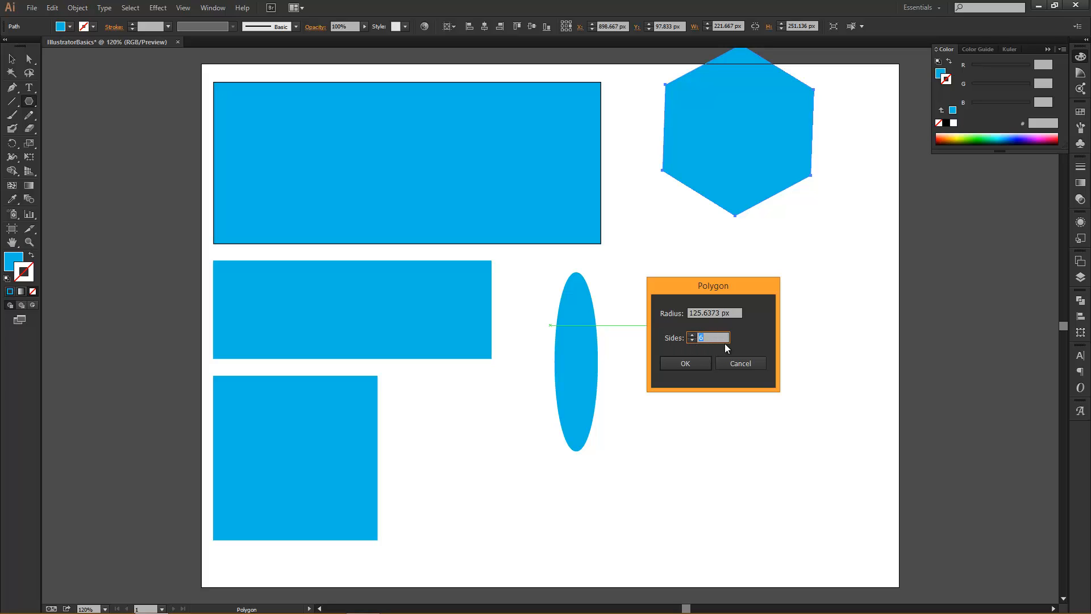
type("3")
left_click(685, 364)
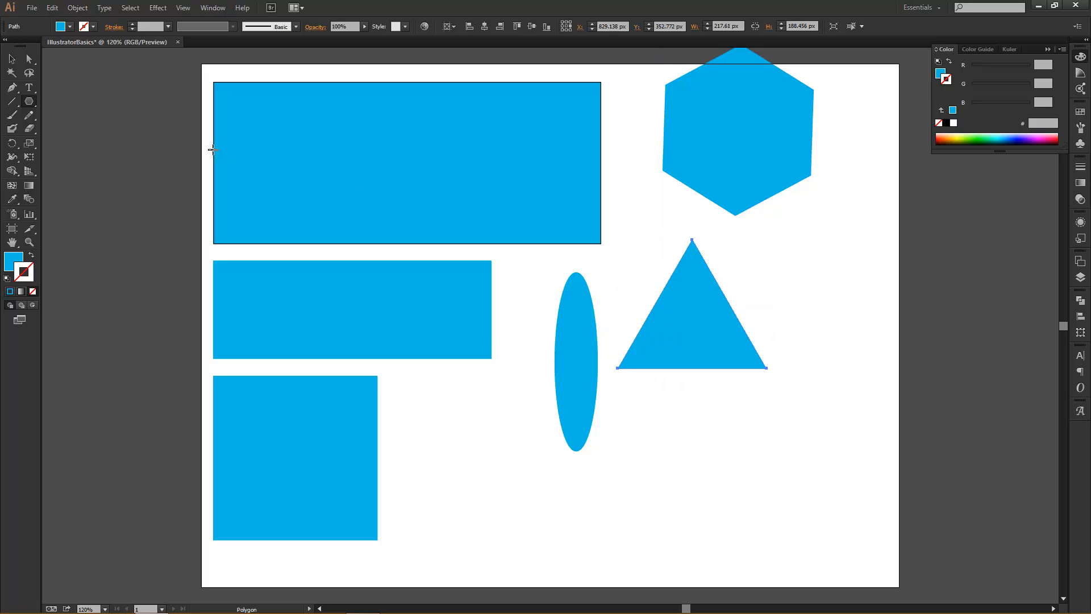
Step: Move the triangle down and place it directly beside the ellipse's right side
key("v")
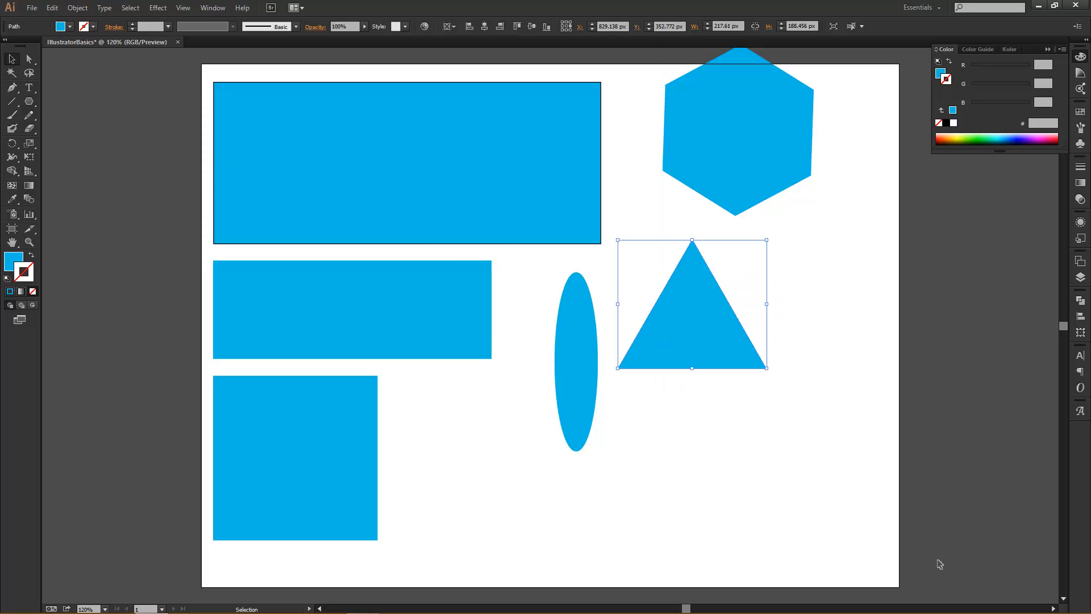
left_click_drag(700, 307, 734, 364)
left_click(809, 302)
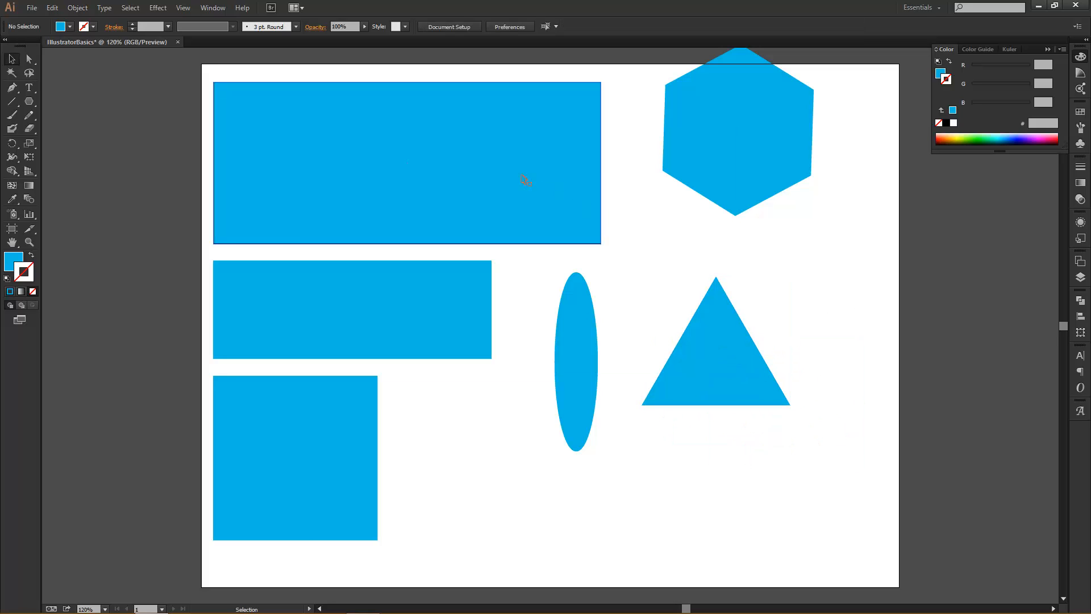
left_click_drag(724, 356, 671, 383)
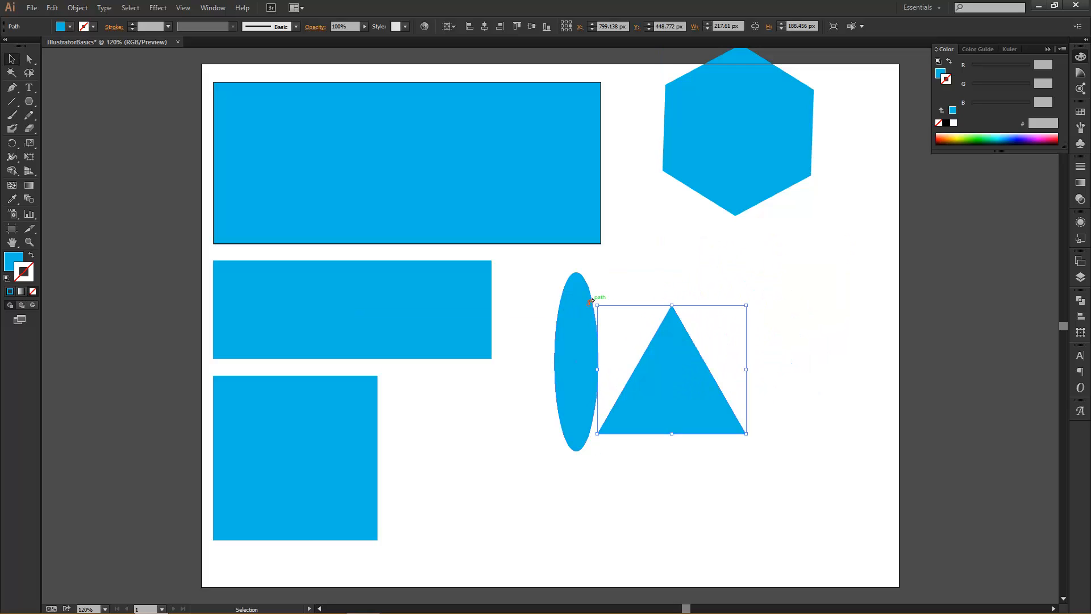
Step: Rotate the triangle until it points right, scale it down to slightly over half its size, and deselect it
left_click_drag(593, 302, 574, 394)
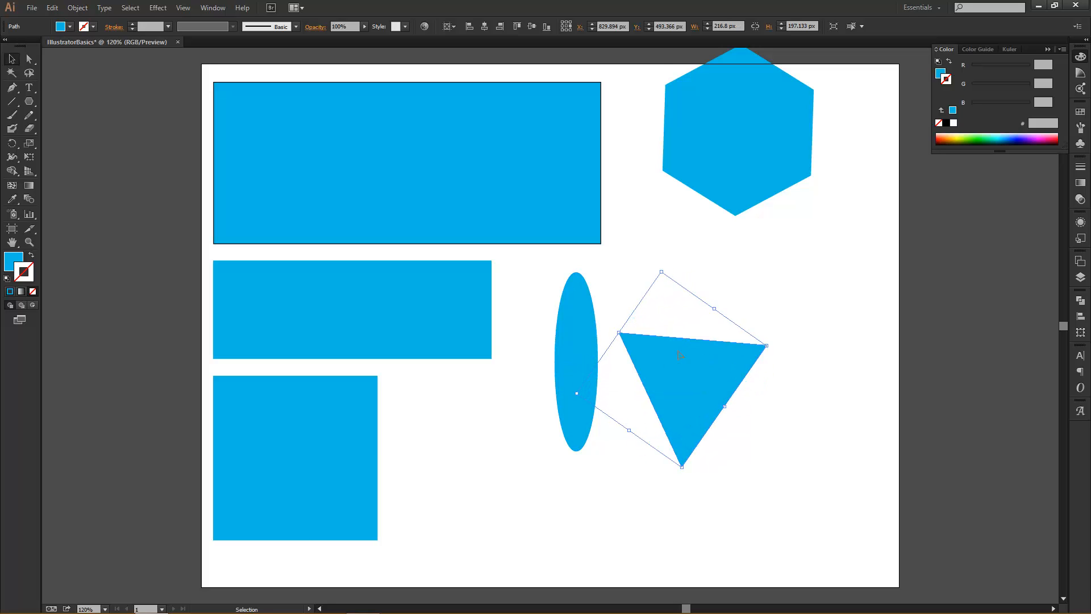
left_click_drag(711, 357, 684, 312)
left_click_drag(744, 294, 743, 335)
left_click_drag(662, 346, 720, 332)
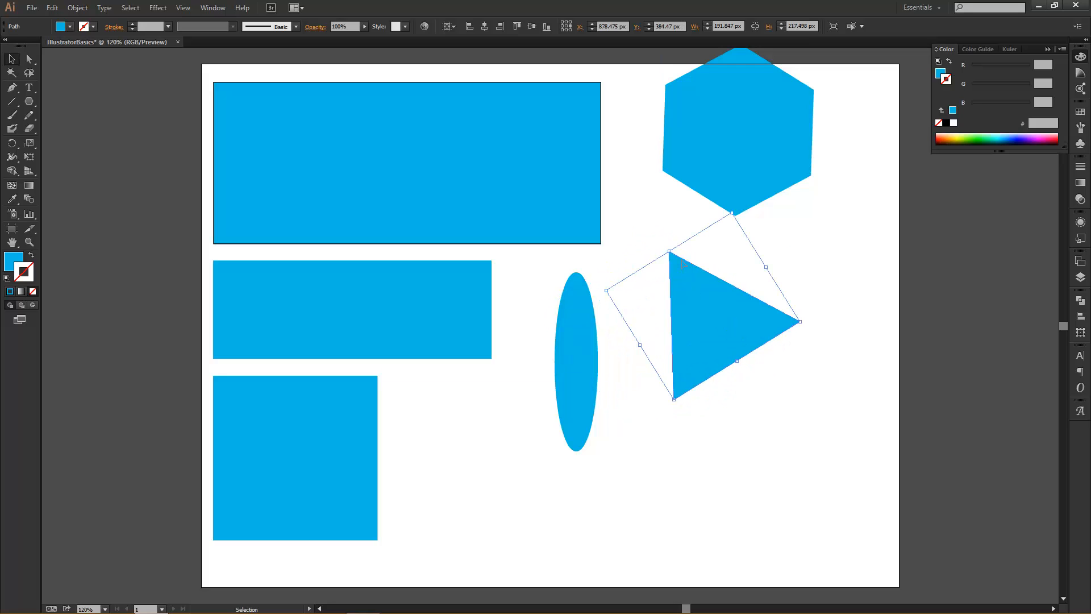
left_click_drag(739, 221, 694, 261)
left_click(773, 259)
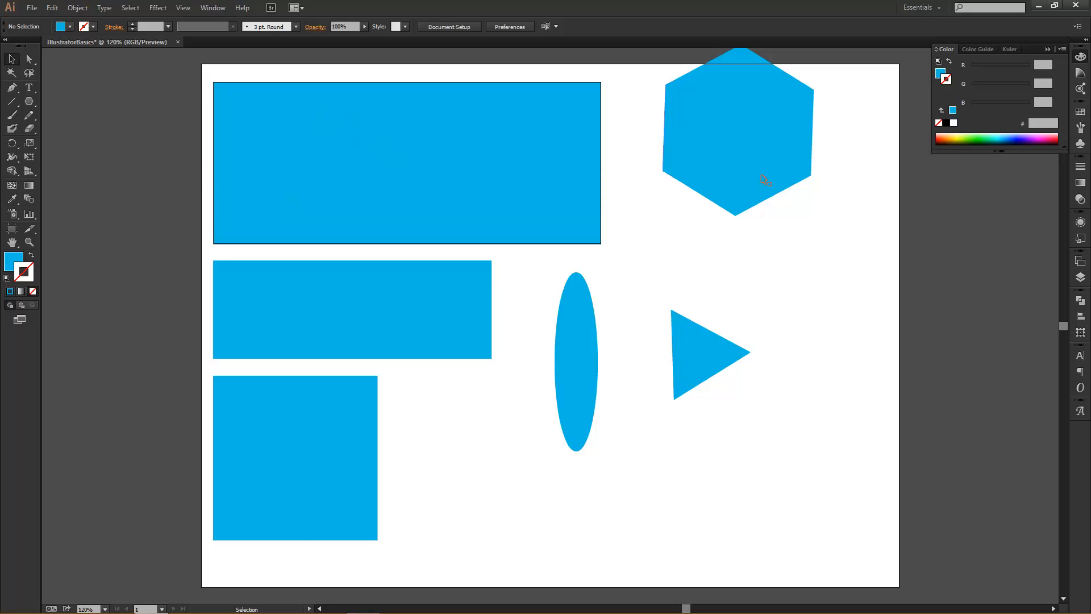
Step: Move the hexagon down fully onto the artboard and closer to the large rectangle, above the triangle, and deselect it
left_click_drag(751, 167, 747, 226)
left_click(859, 191)
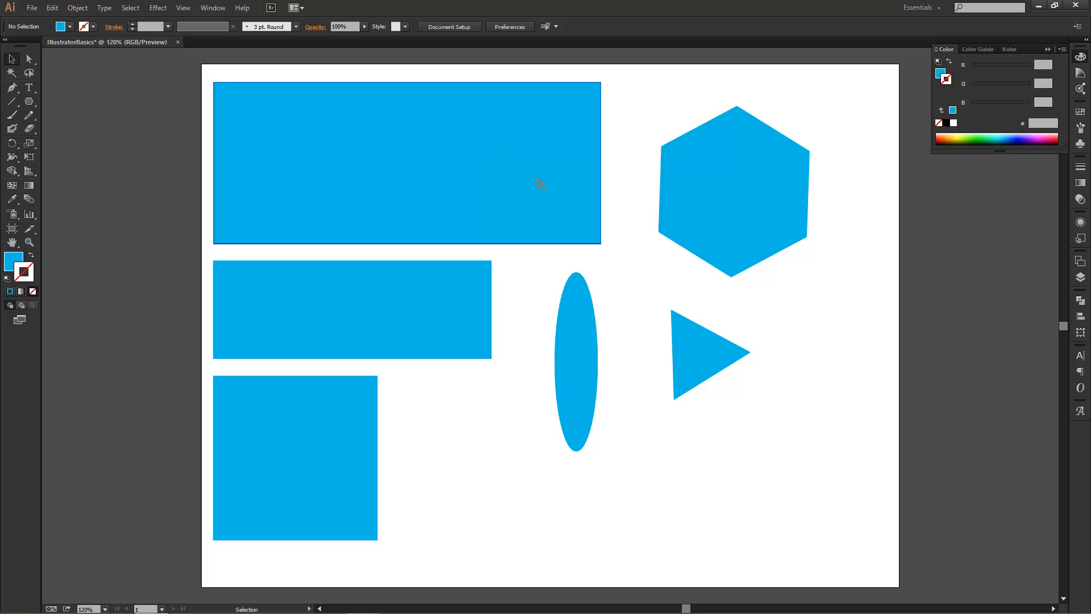
left_click_drag(700, 167, 666, 167)
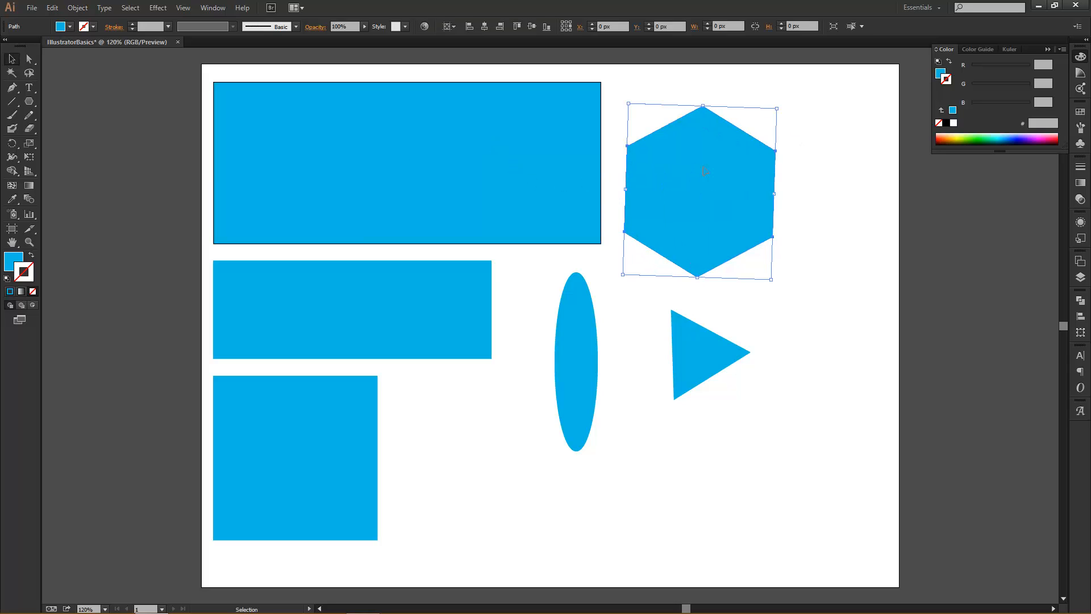
left_click(835, 187)
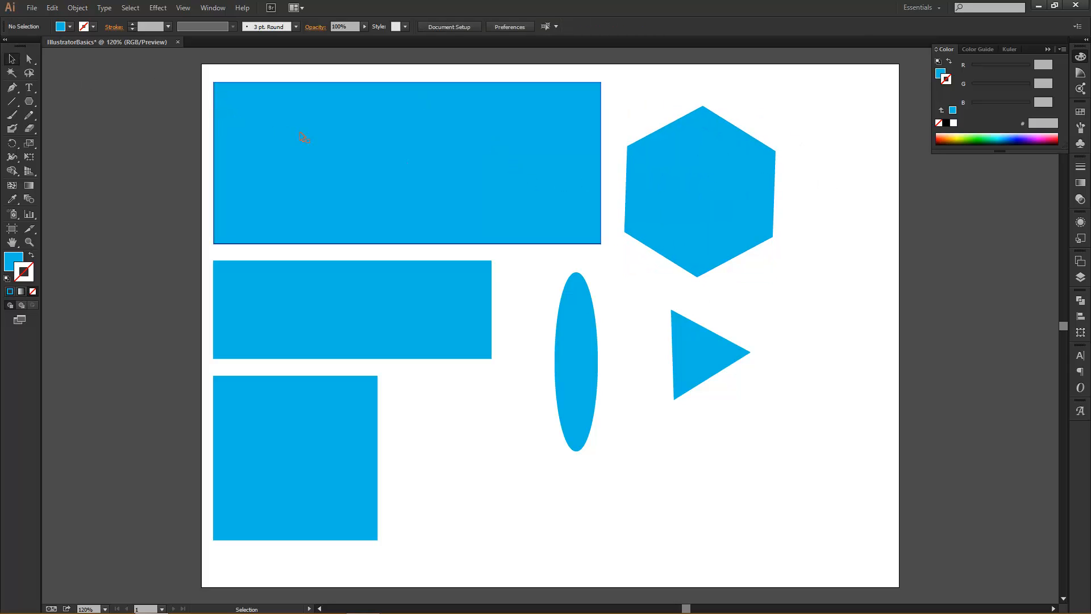